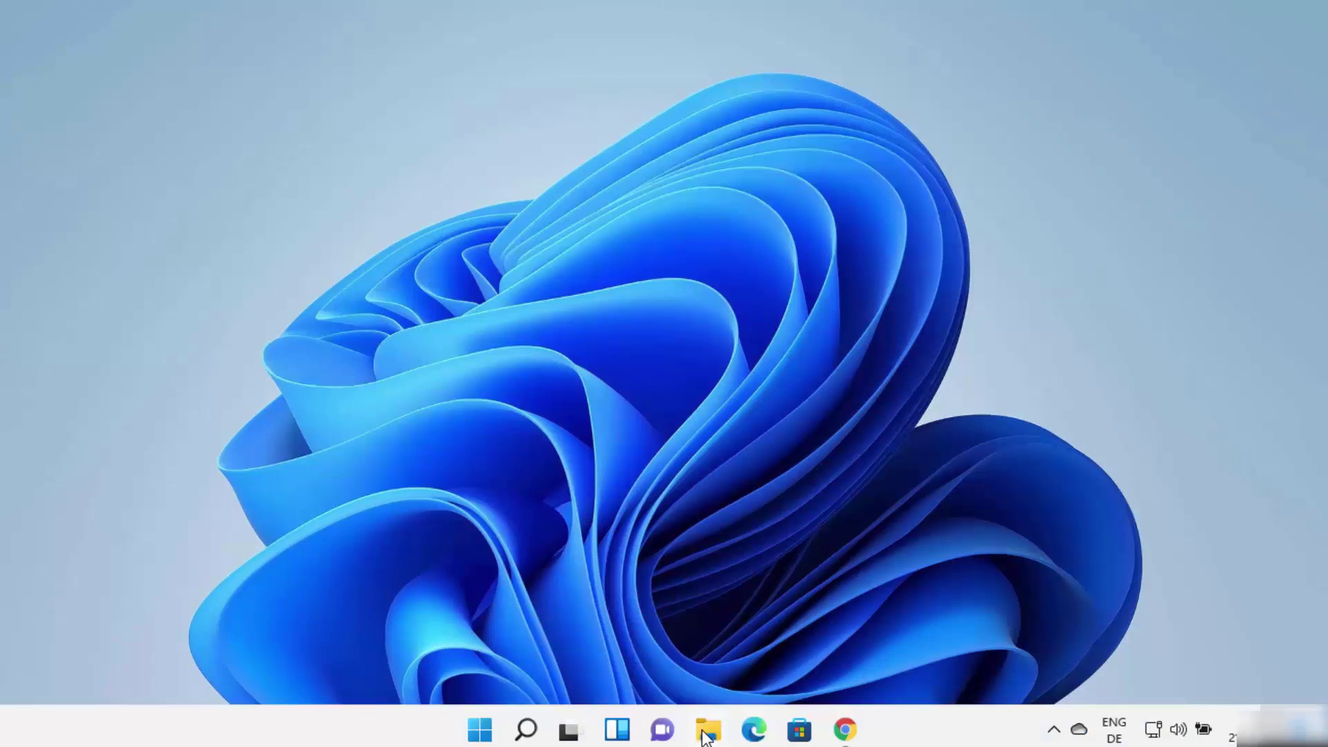
Launch File Explorer from the taskbar.
left_click(710, 728)
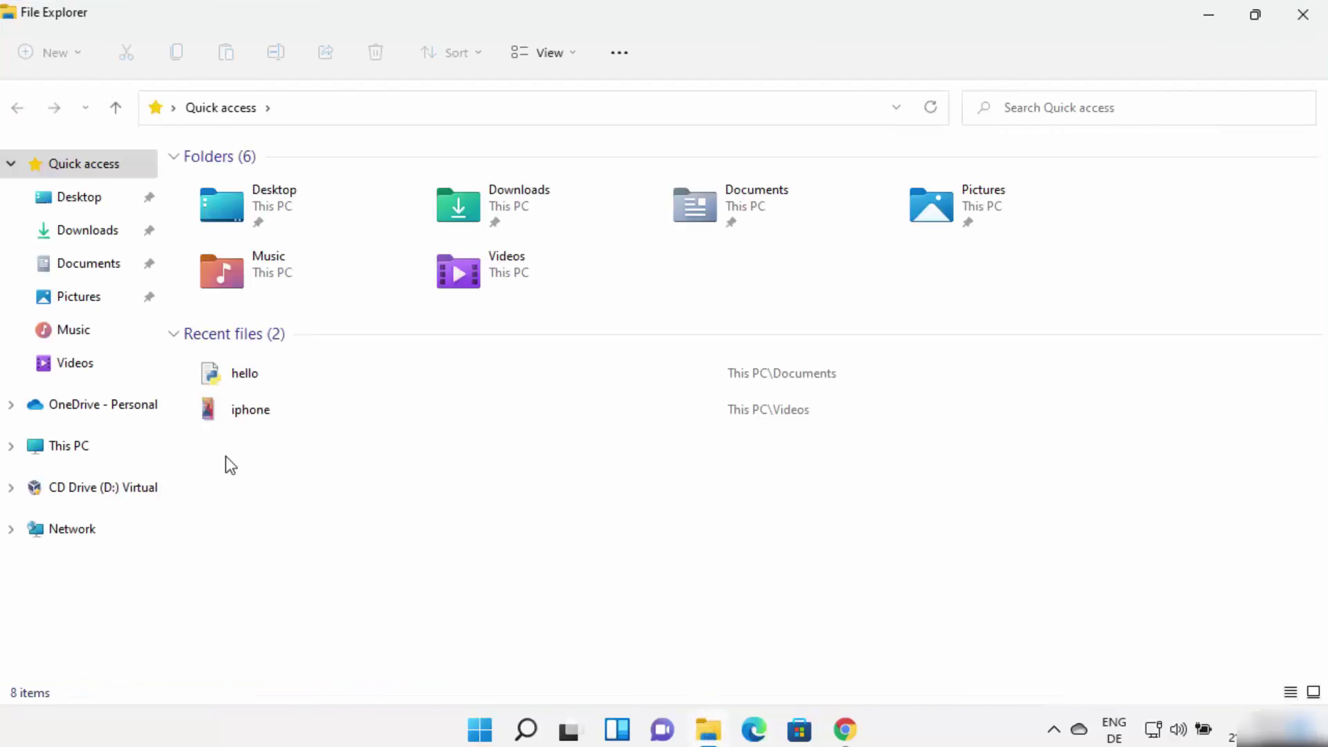
Browse through This PC to the folder C:\Program Files\Java\jdk-17.0.1.
left_click(97, 450)
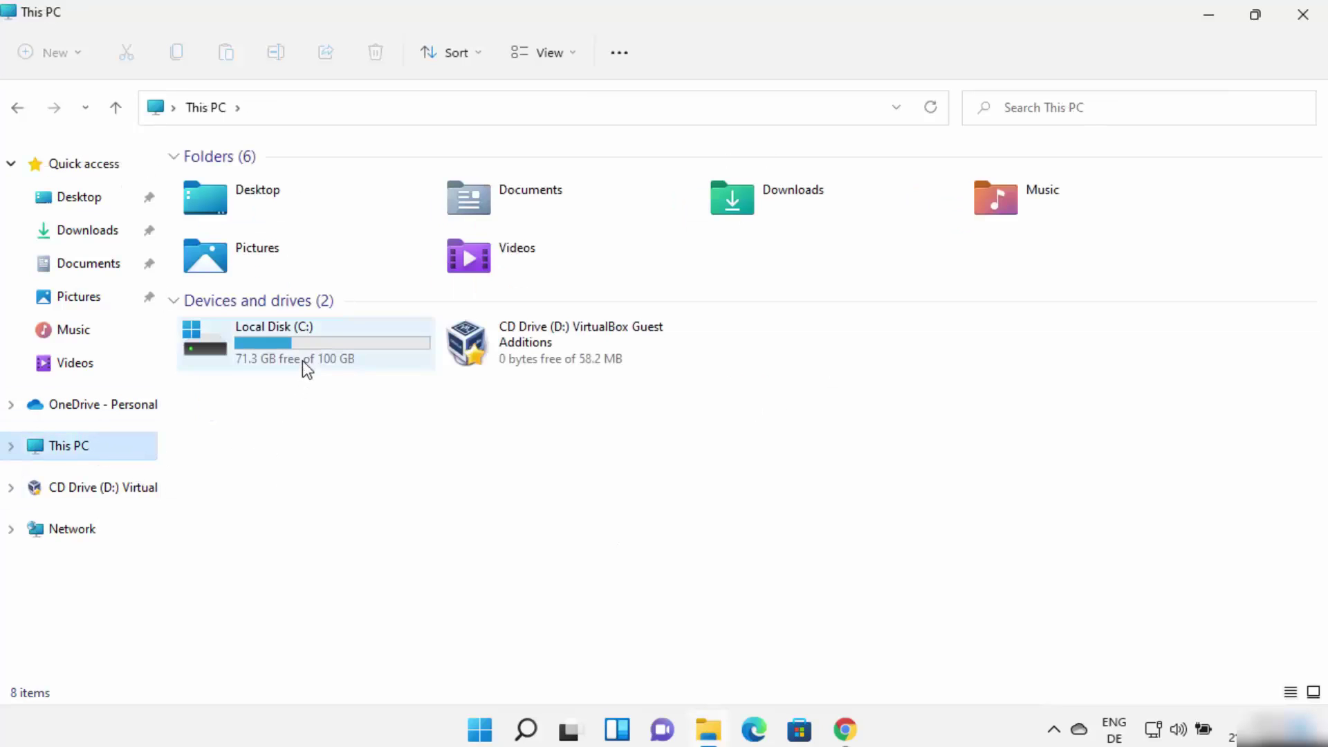
left_click(303, 362)
double_click(304, 361)
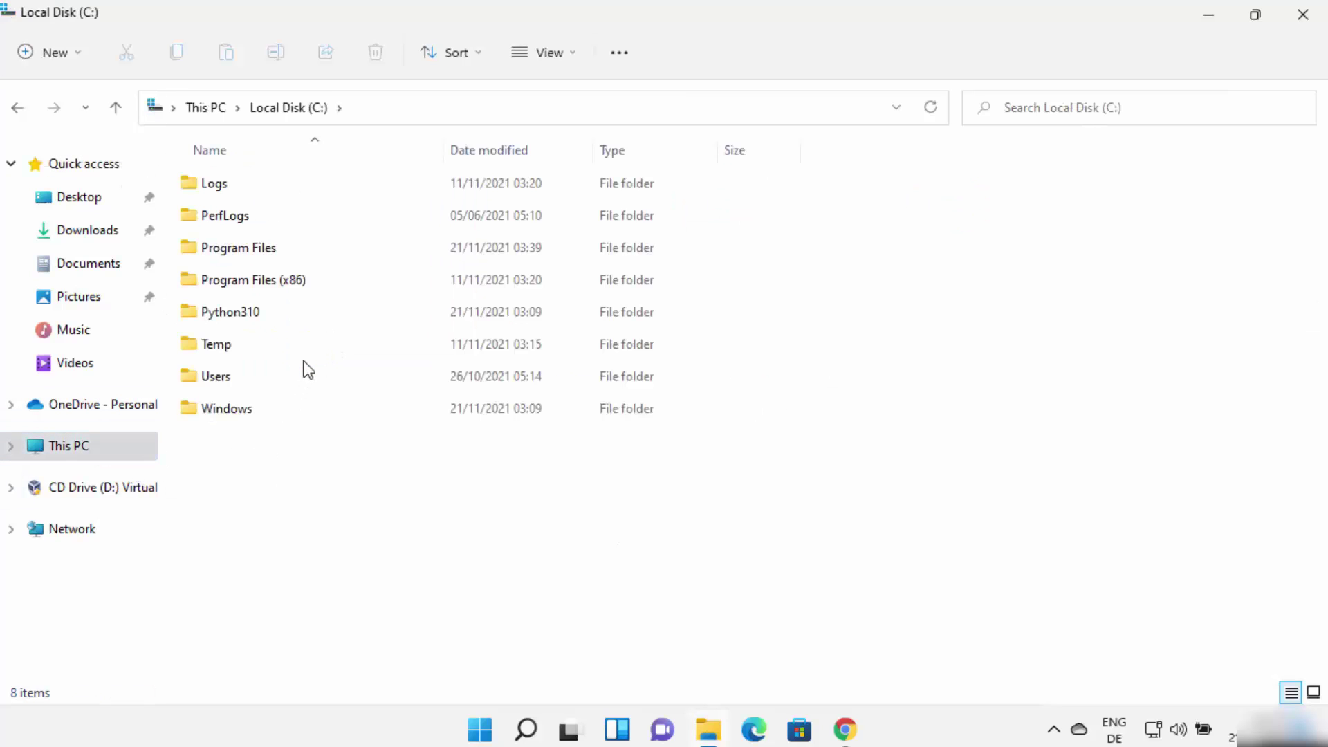
left_click(253, 256)
double_click(255, 257)
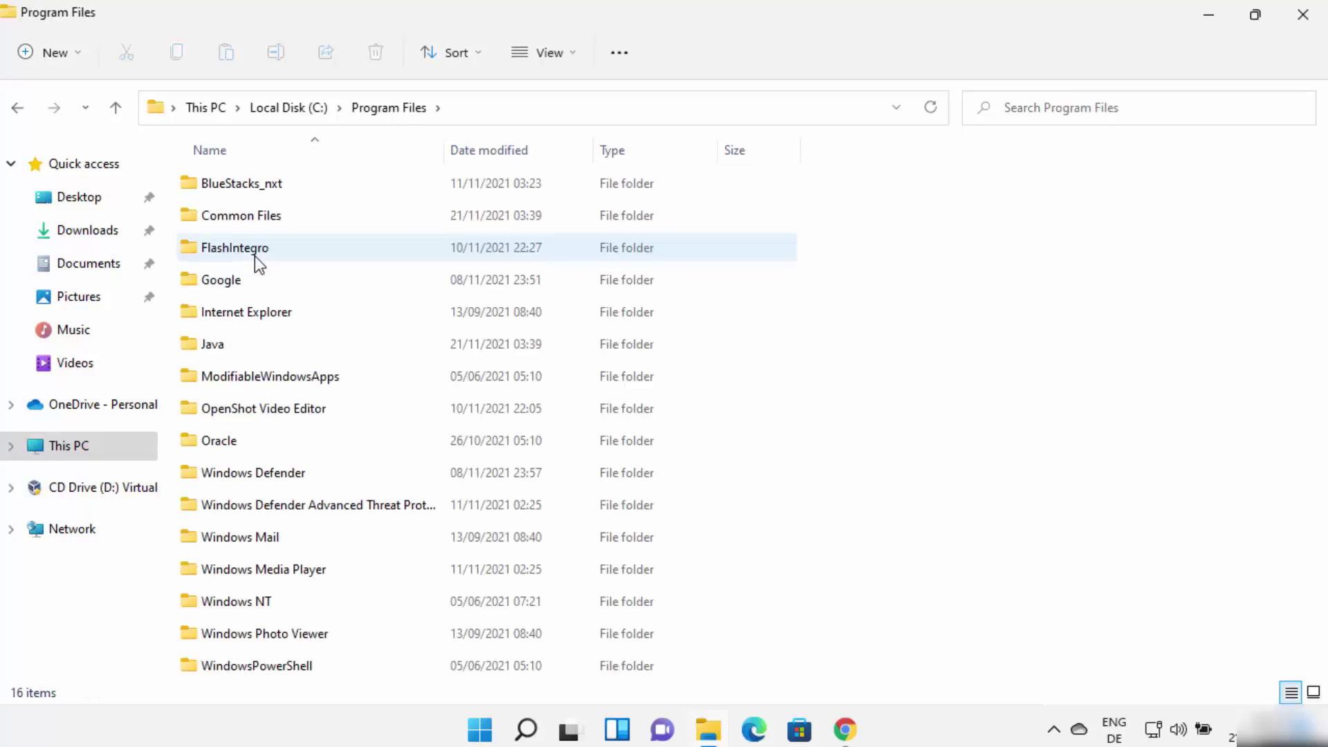
left_click(230, 351)
double_click(230, 351)
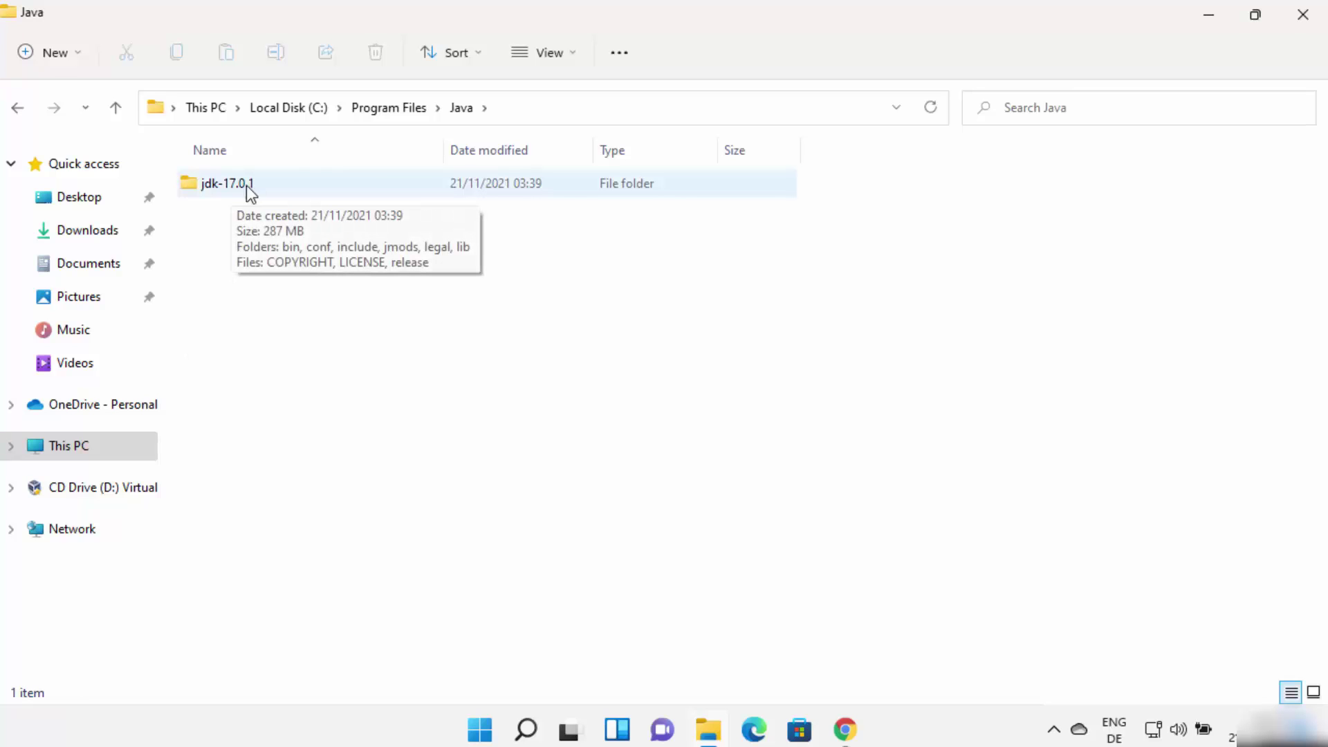
left_click(227, 190)
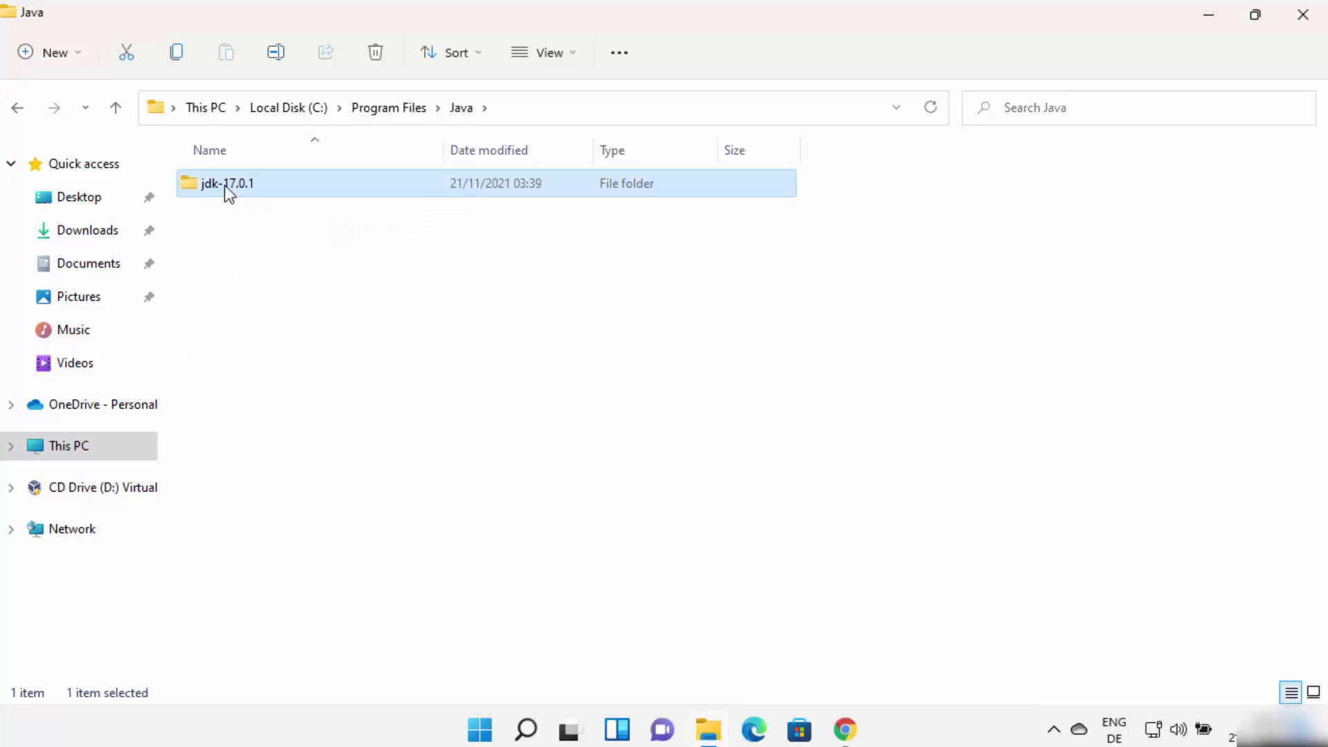
double_click(248, 184)
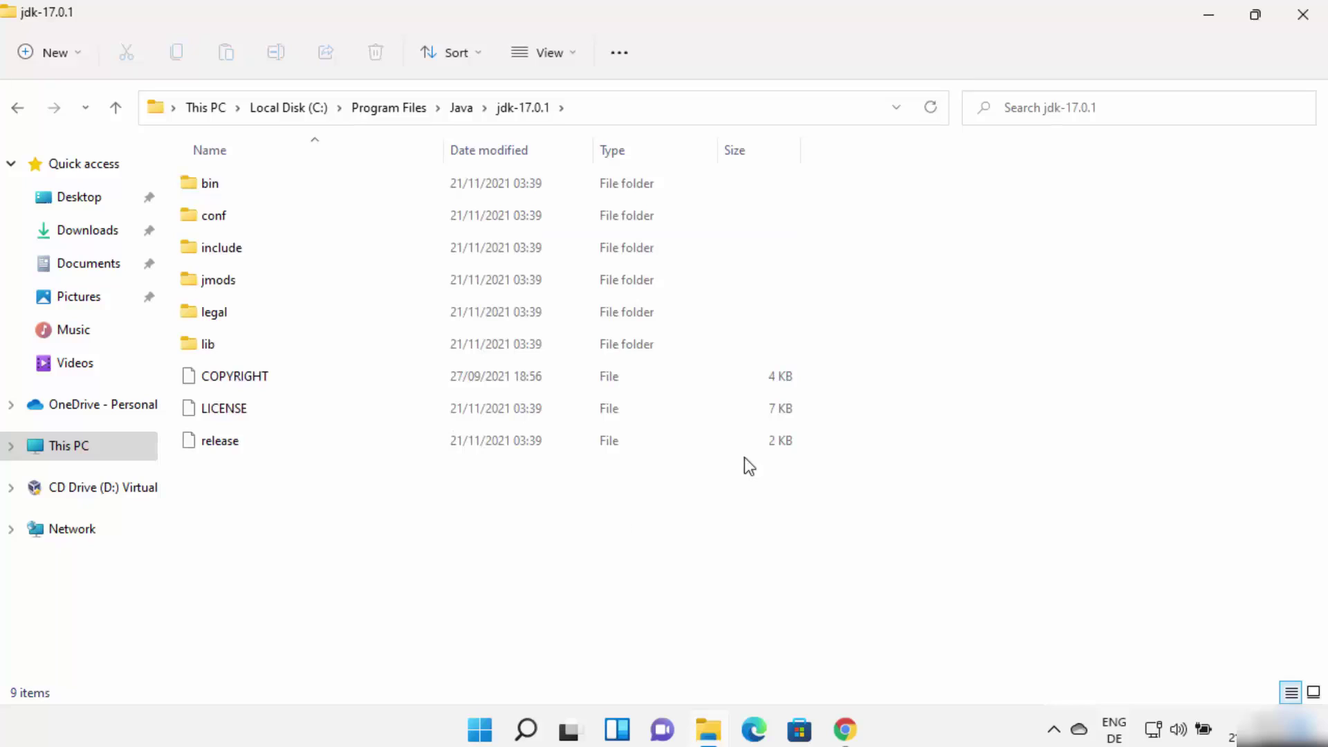
Search 'edit env' and open 'Edit environment variables for your account'.
left_click(1209, 14)
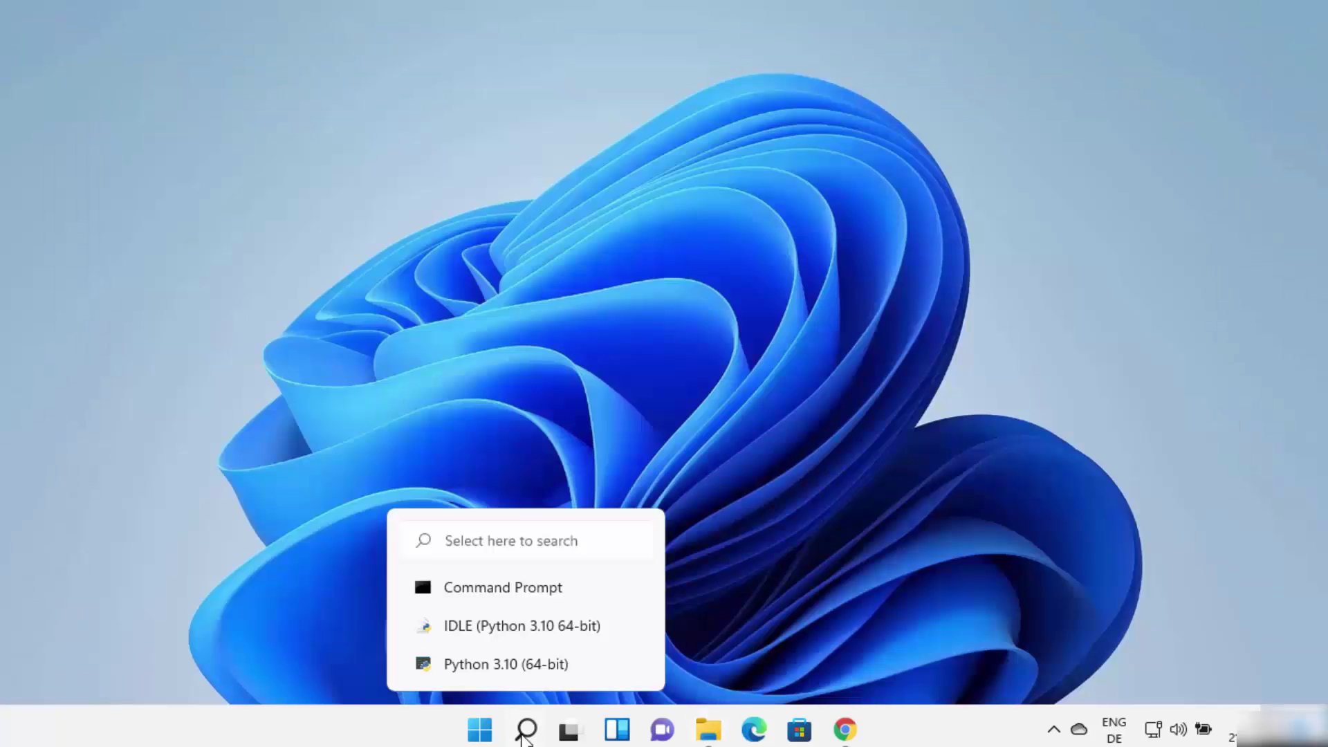
left_click(527, 730)
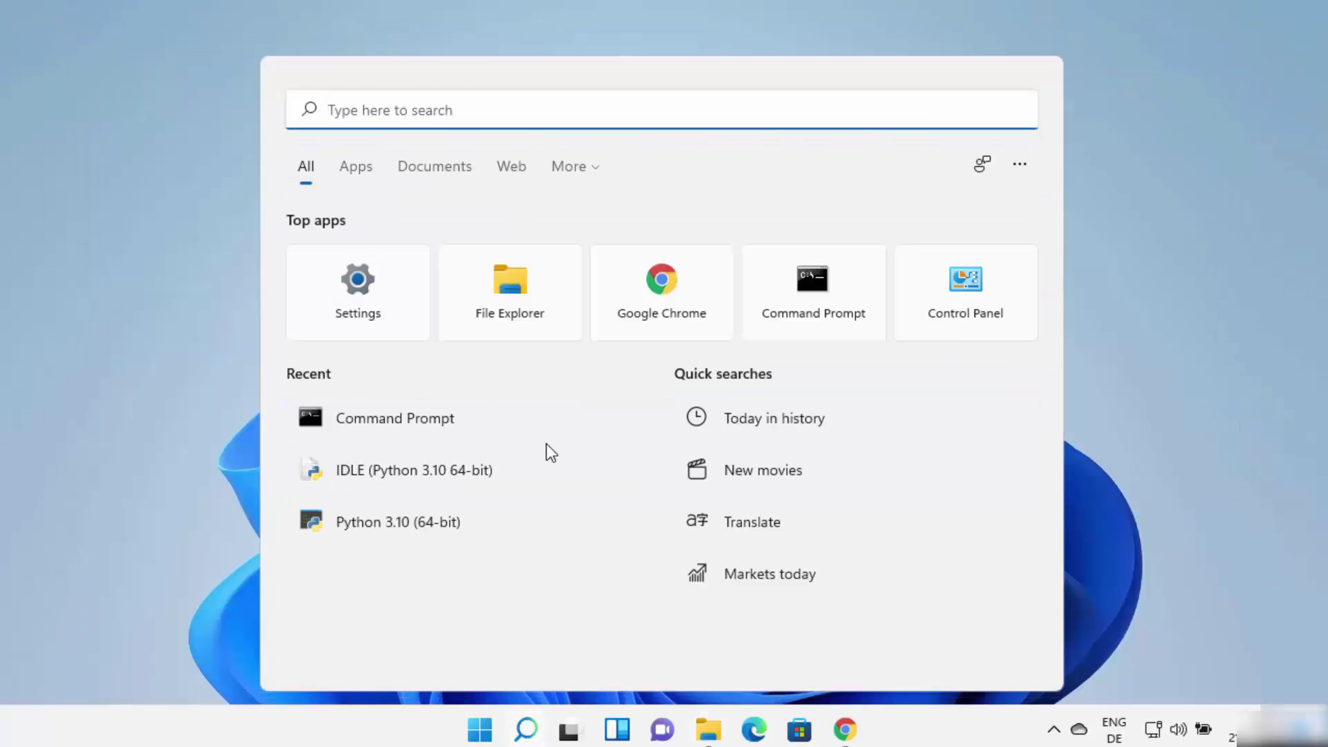
type("ed")
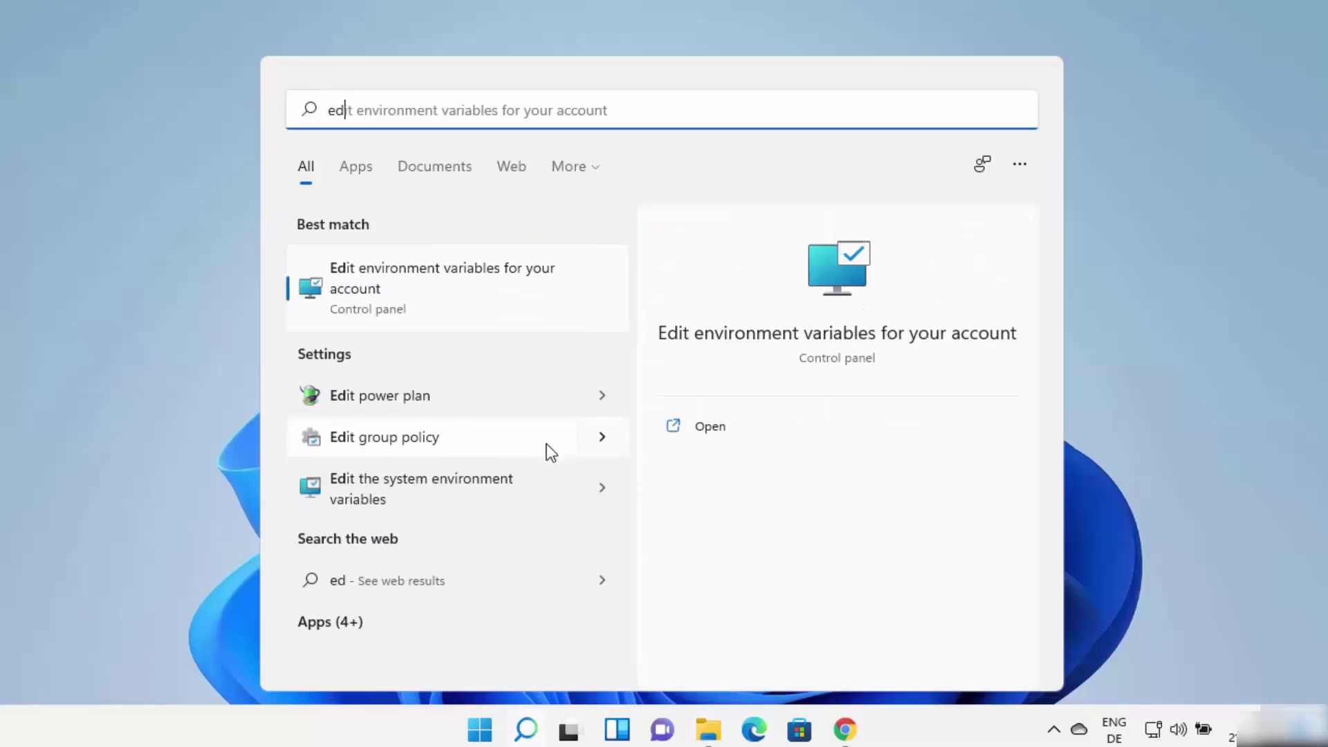
type("it env")
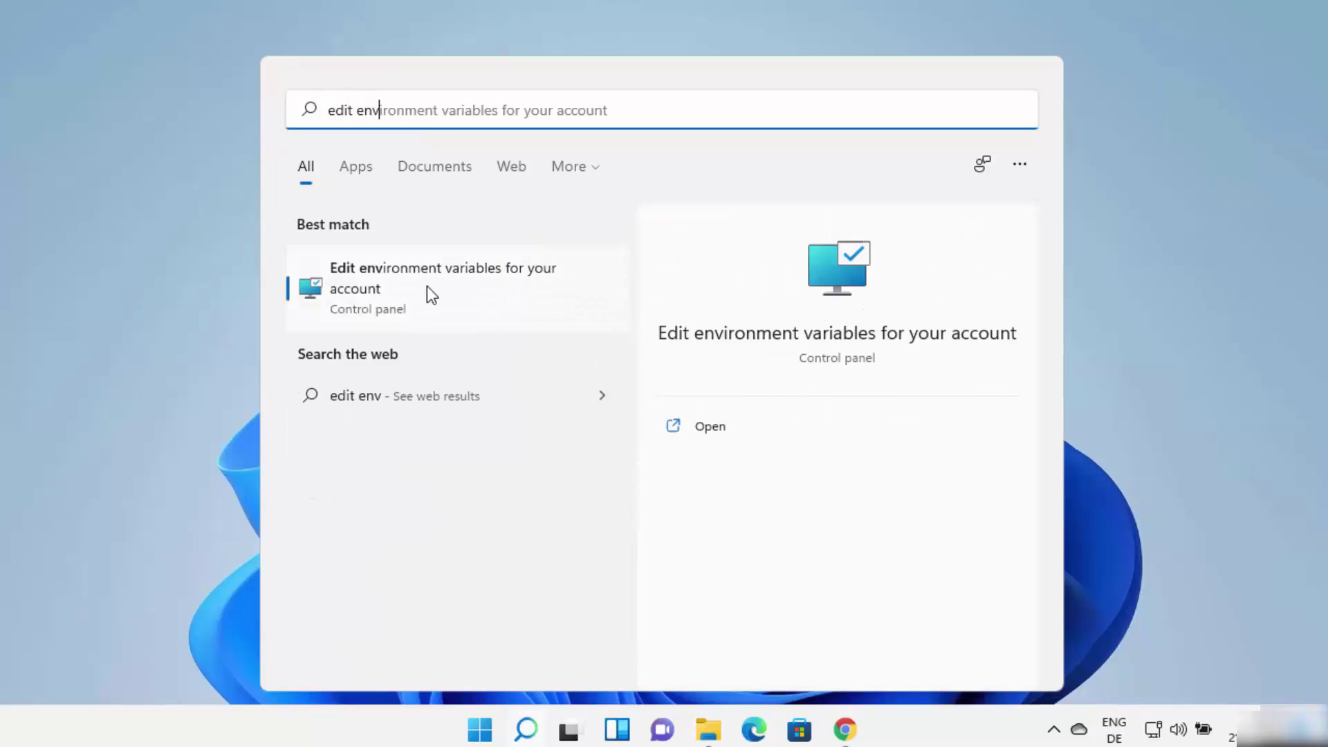
left_click(487, 280)
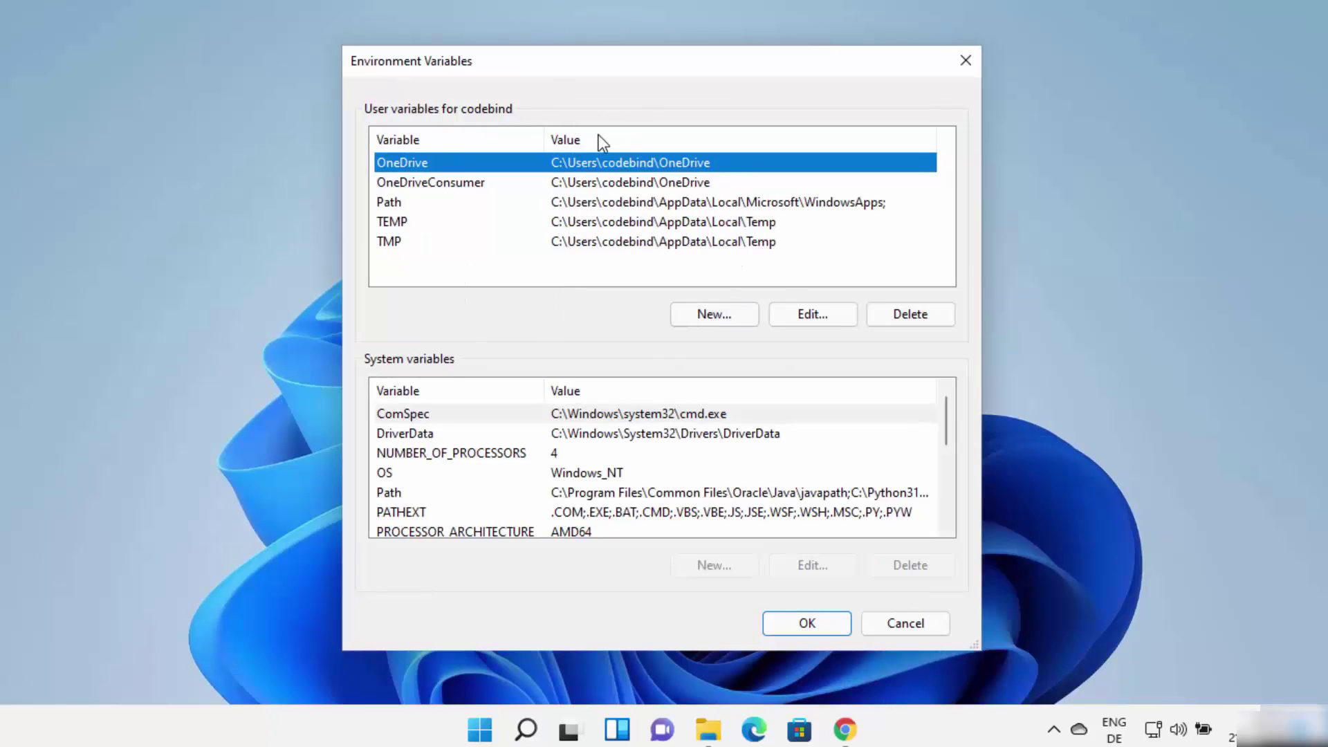
left_click(529, 726)
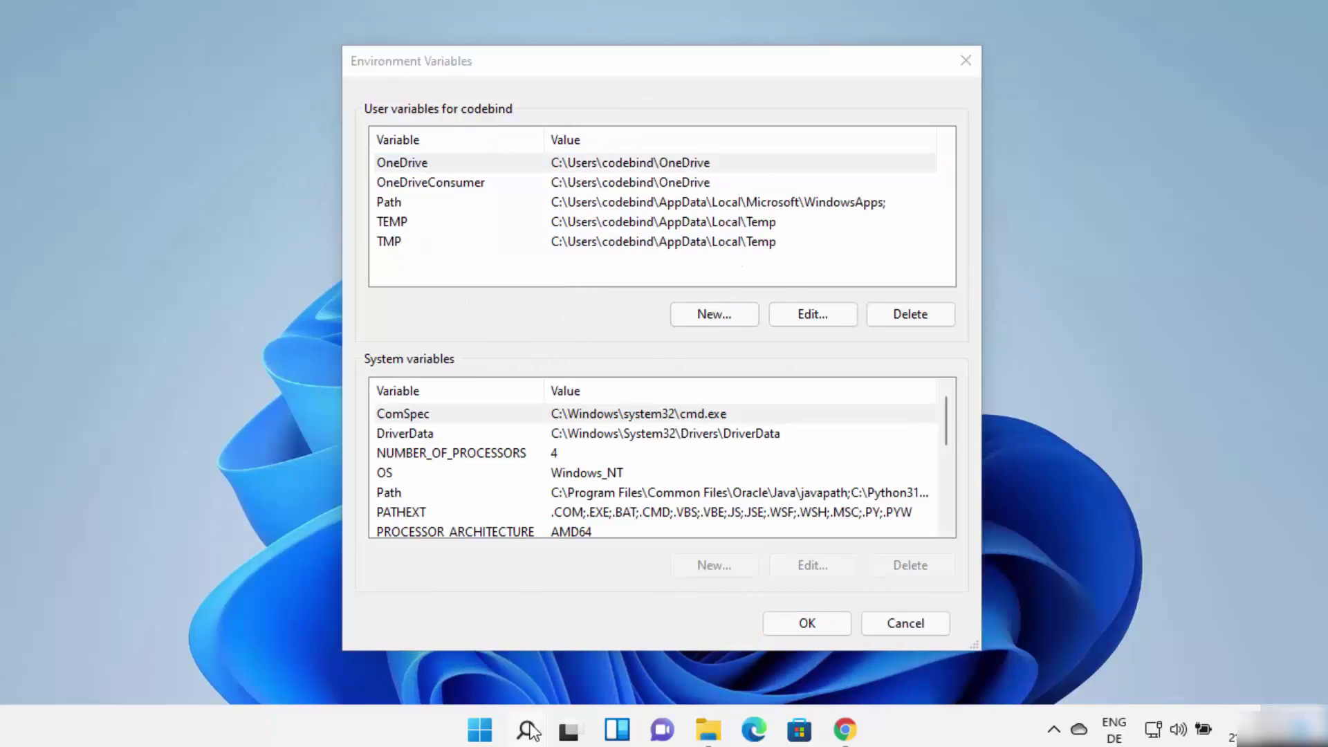
Reach the System About page via Control Panel, grouped by category, under System and Security.
type("con")
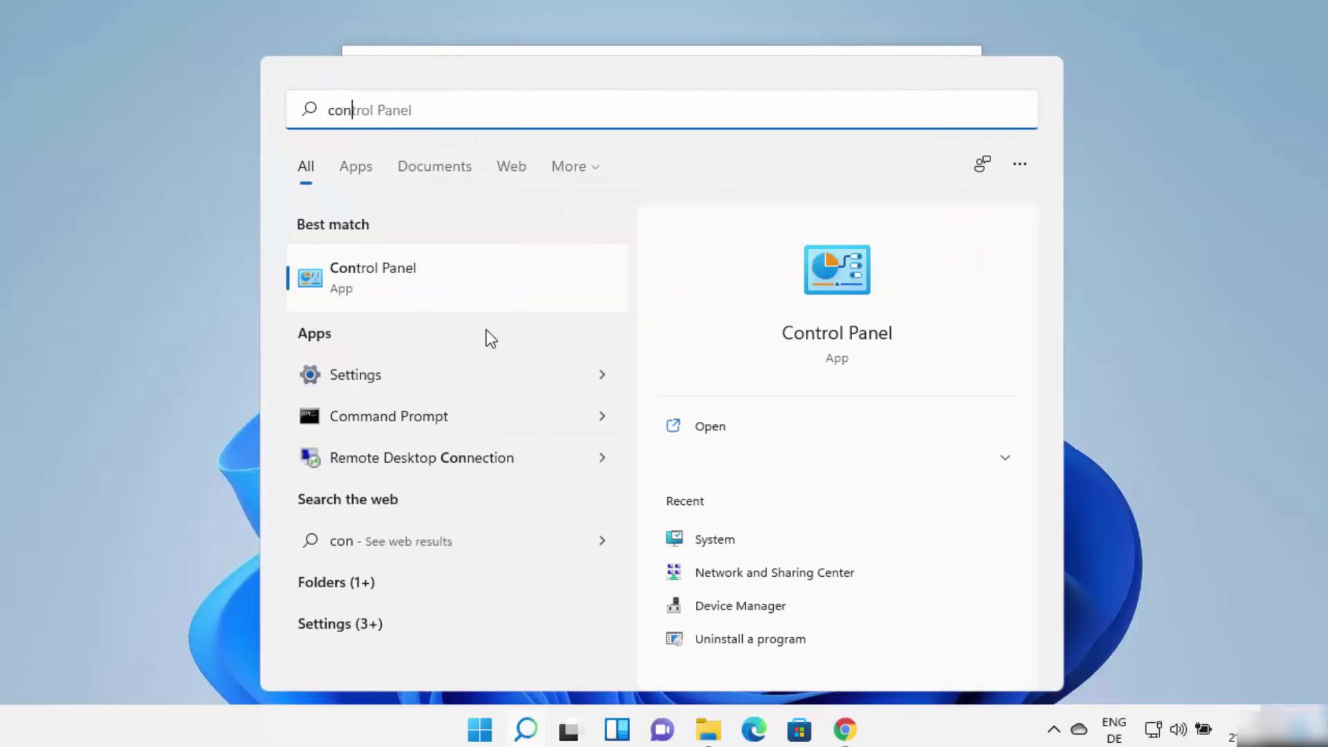
left_click(475, 290)
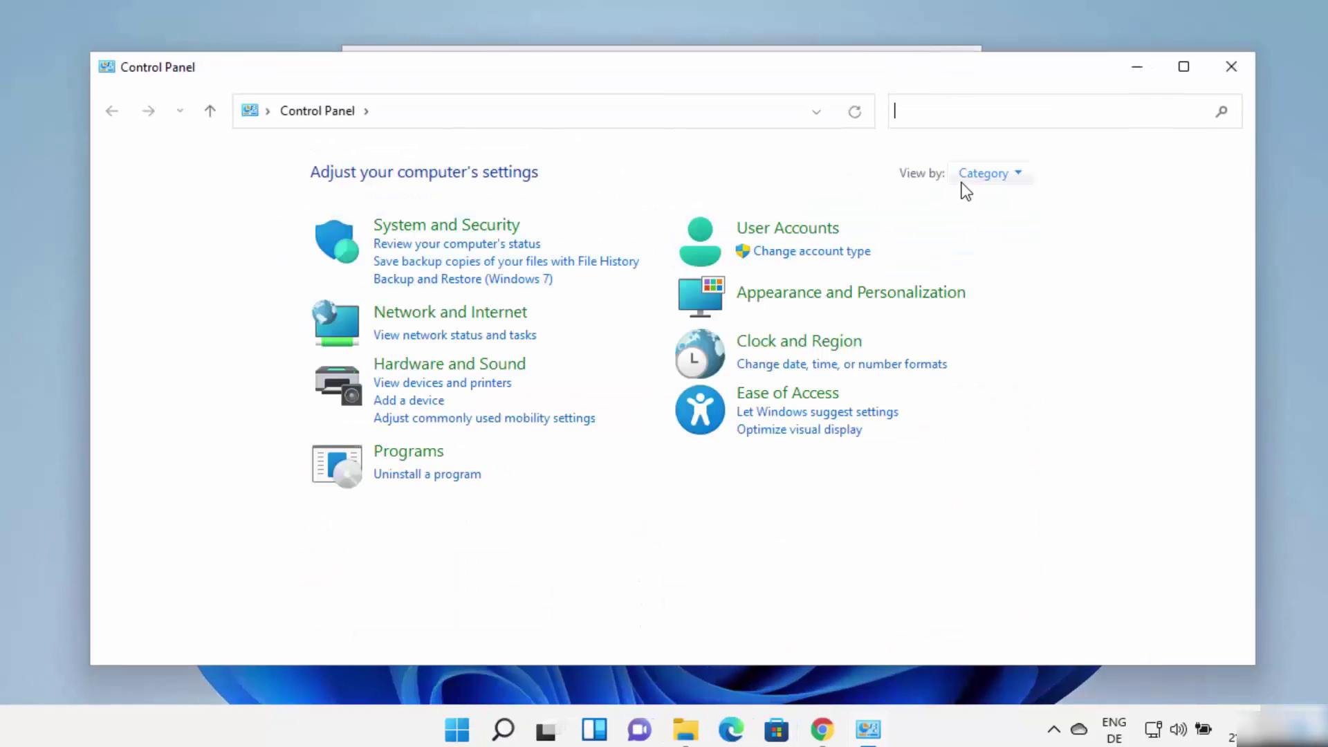
left_click(987, 175)
left_click(993, 201)
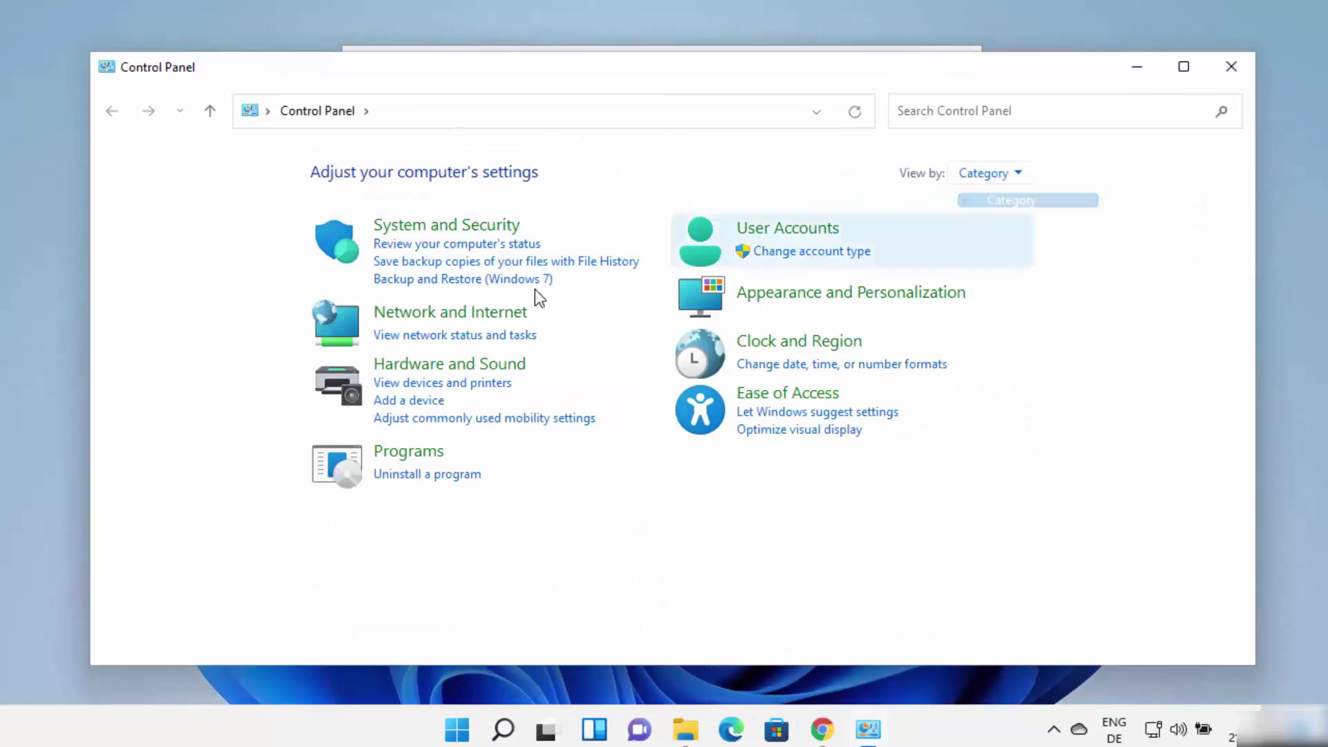
left_click(476, 226)
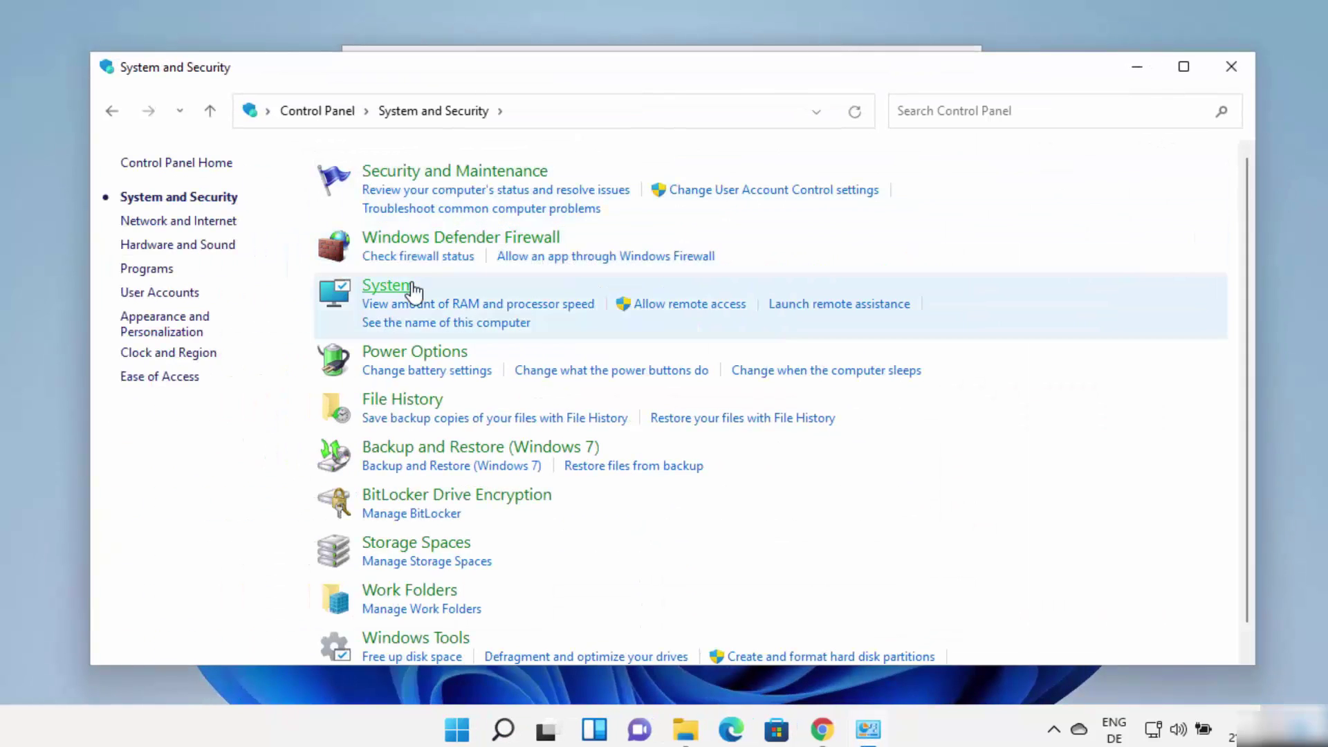
left_click(407, 295)
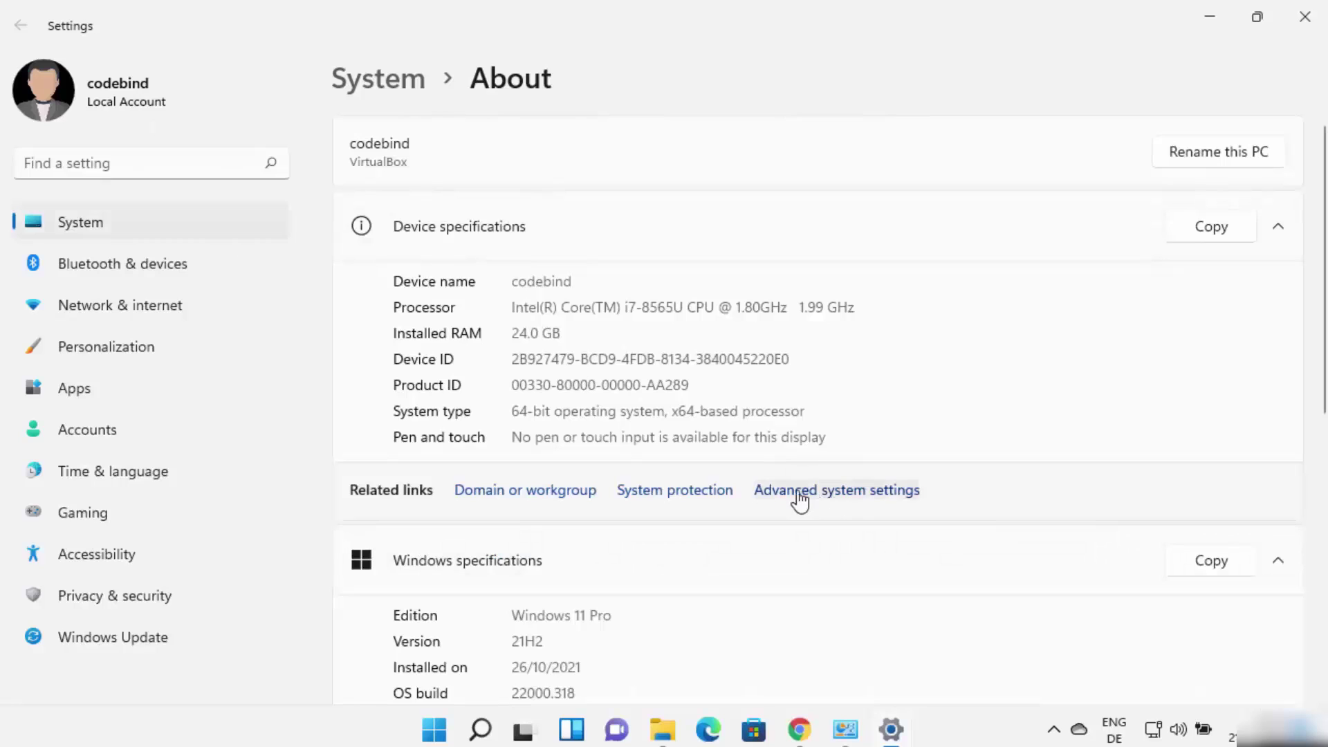
Edit the system Path variable from Advanced system settings' Environment Variables.
left_click(859, 491)
left_click(450, 516)
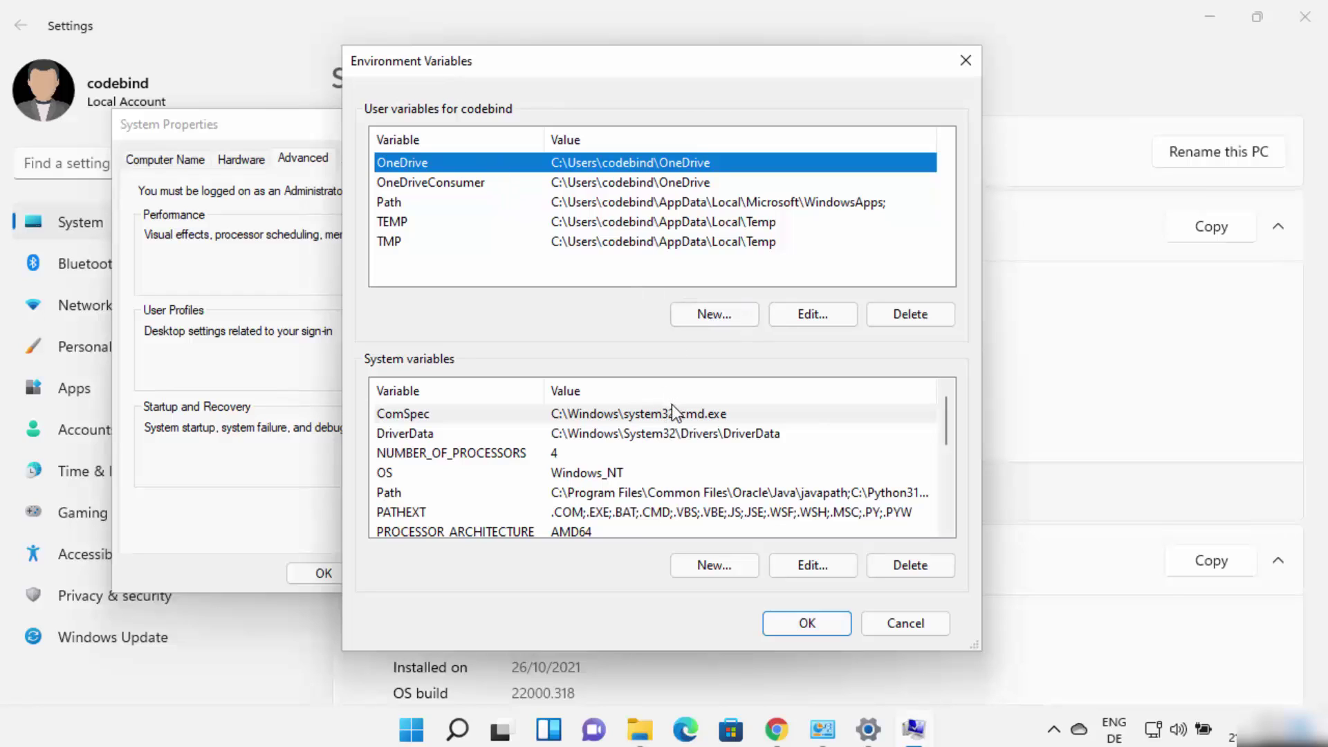
left_click(425, 493)
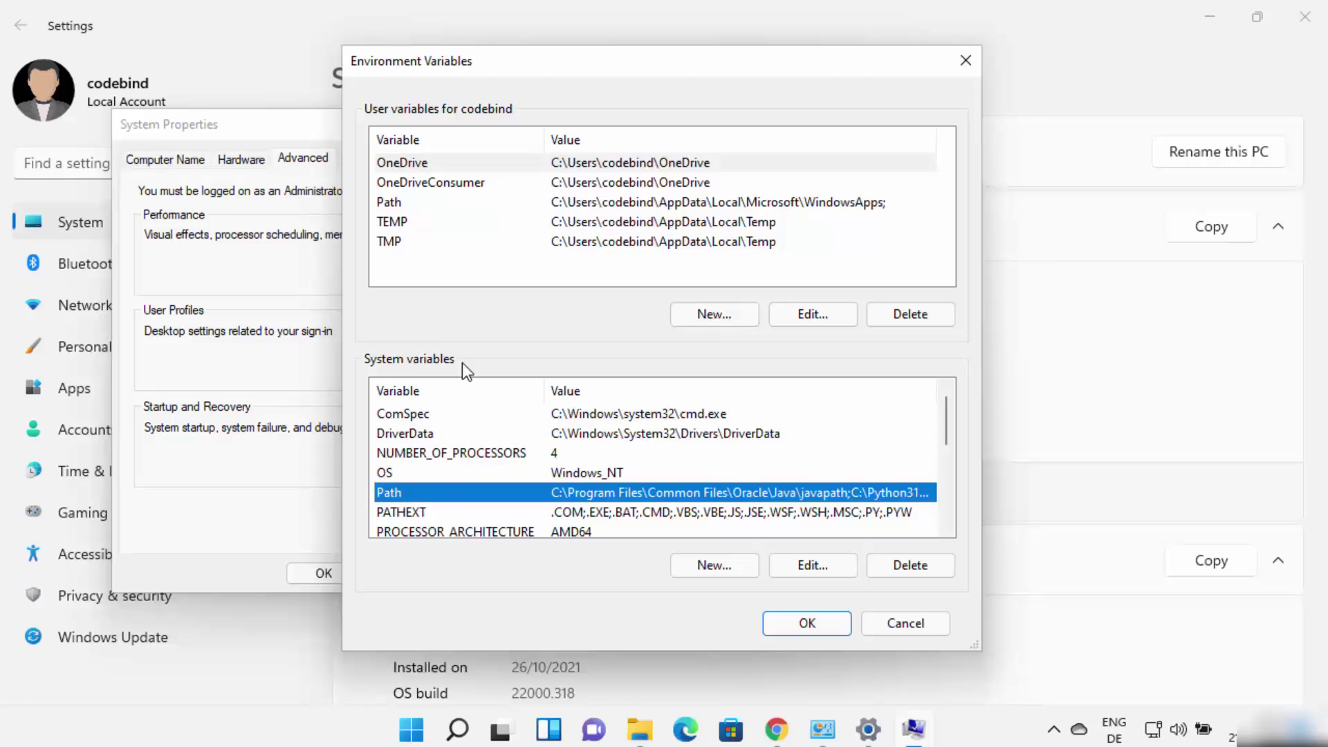
left_click(800, 564)
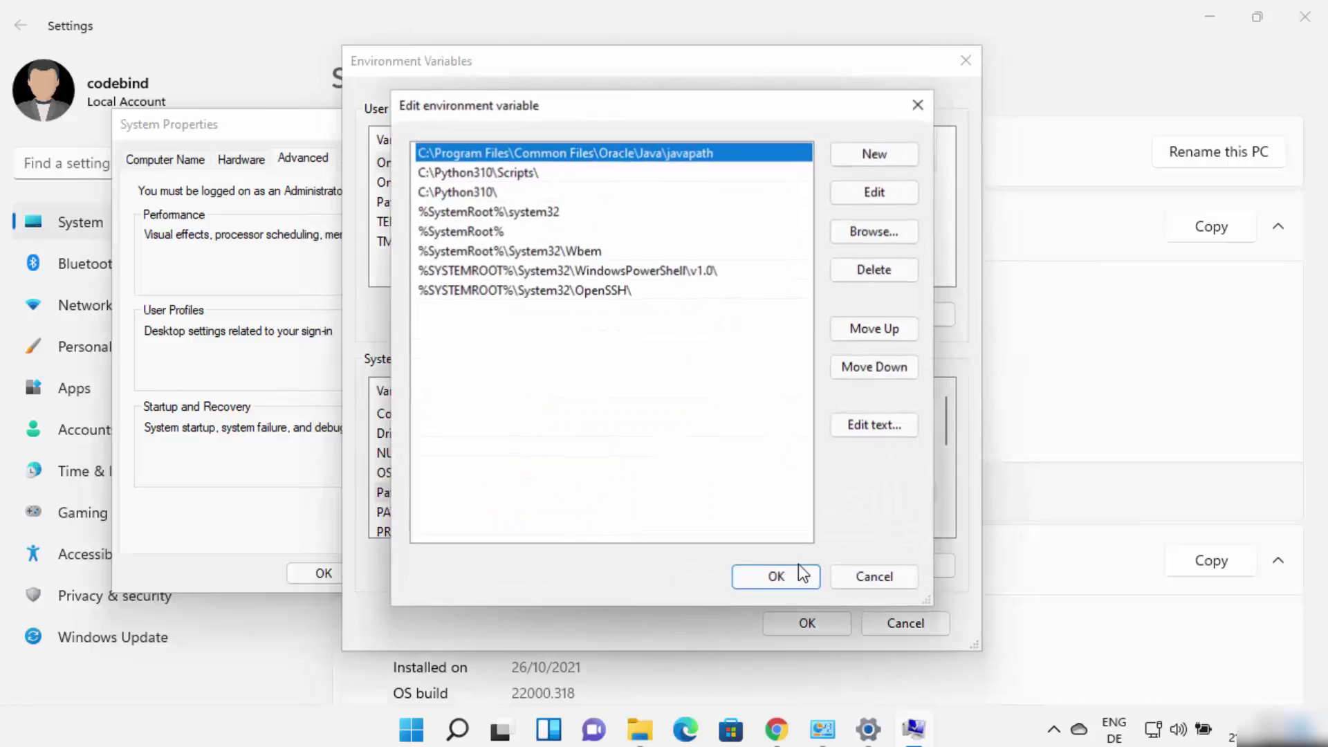
left_click(503, 318)
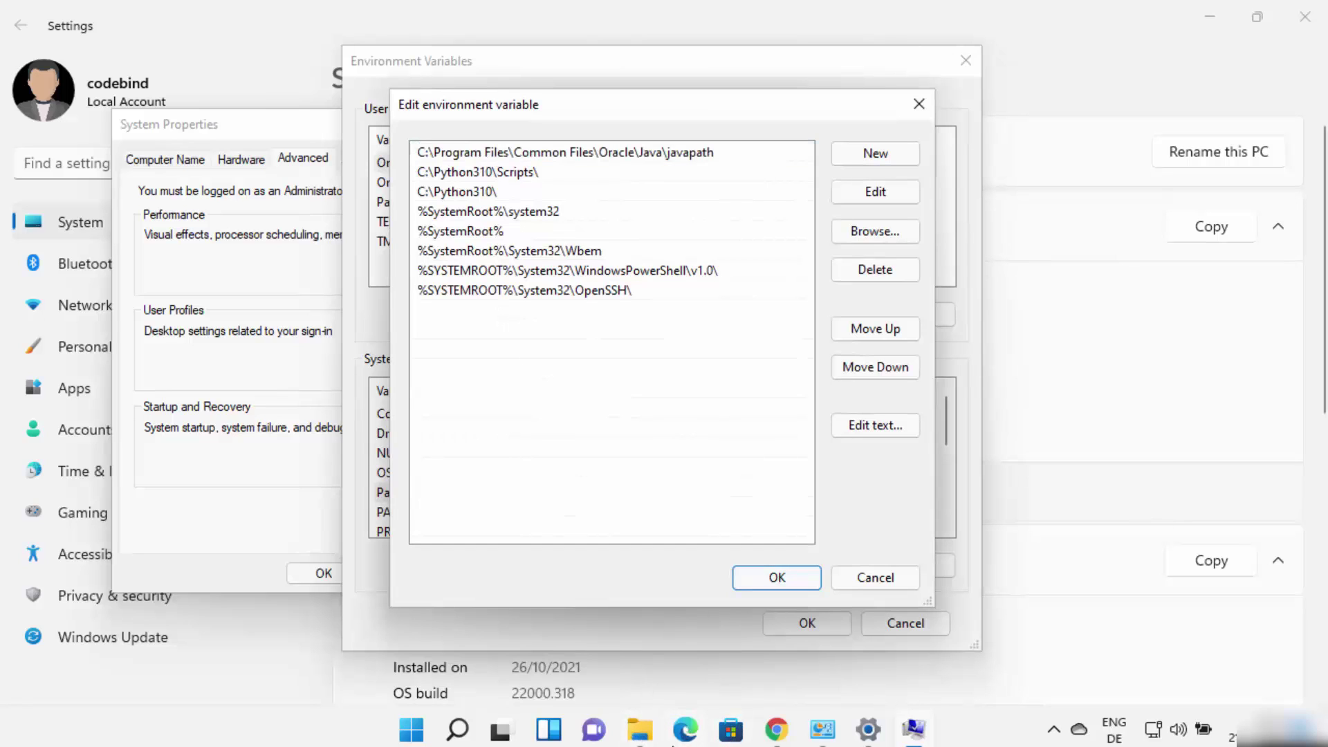
Show the full path C:\Program Files\Java\jdk-17.0.1\bin in the bin folder's address bar.
left_click(640, 732)
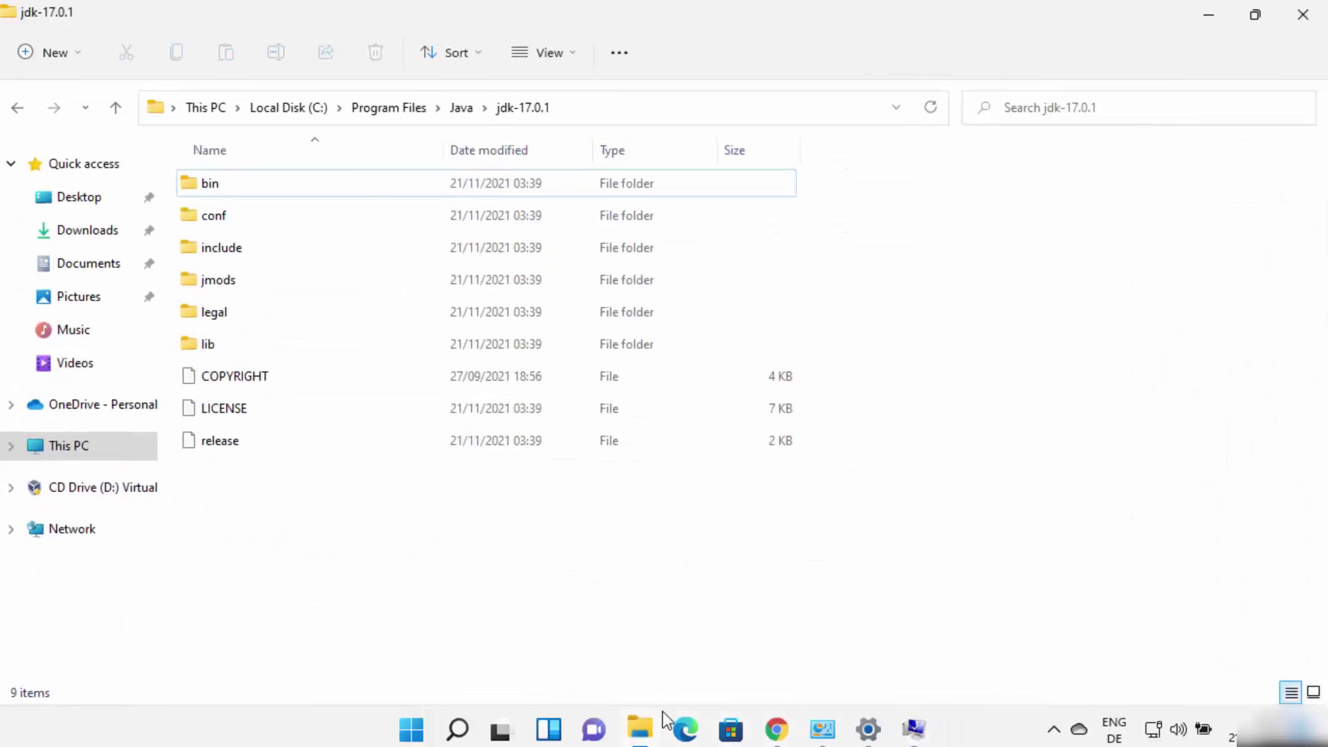
left_click(569, 107)
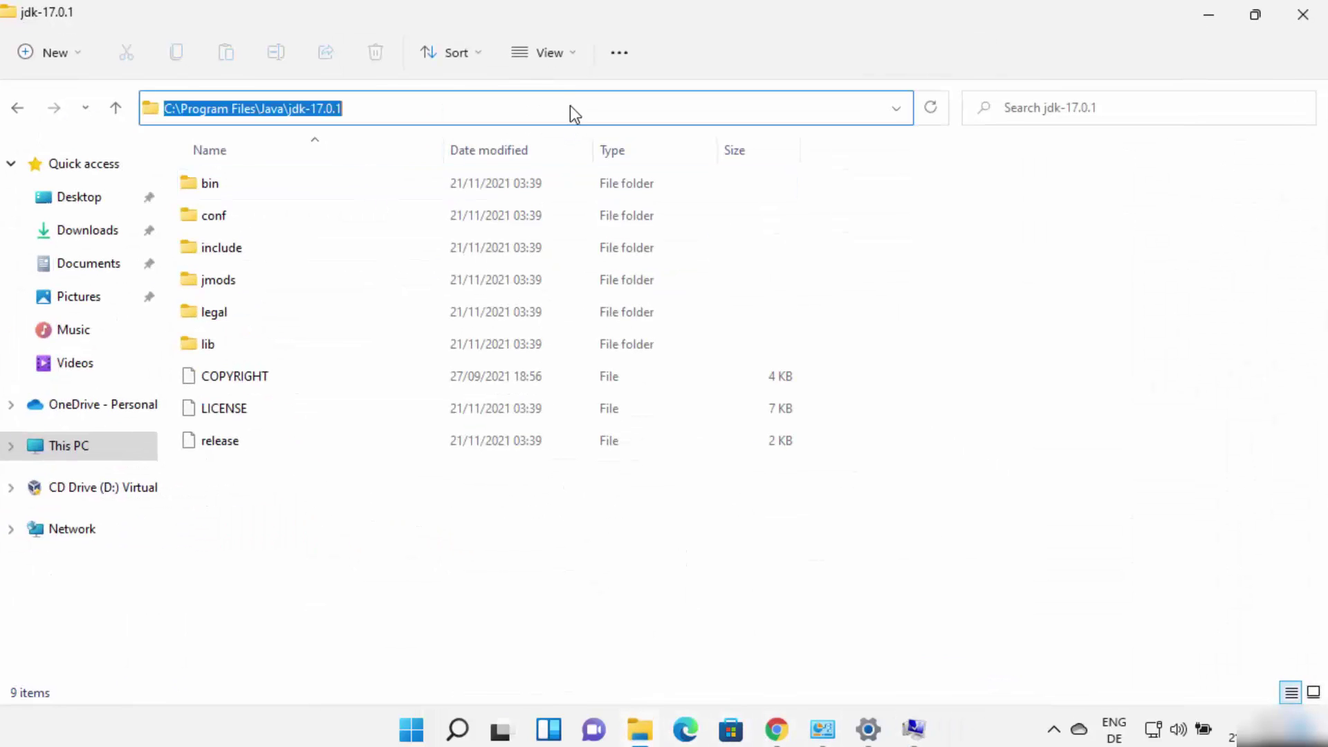
double_click(221, 186)
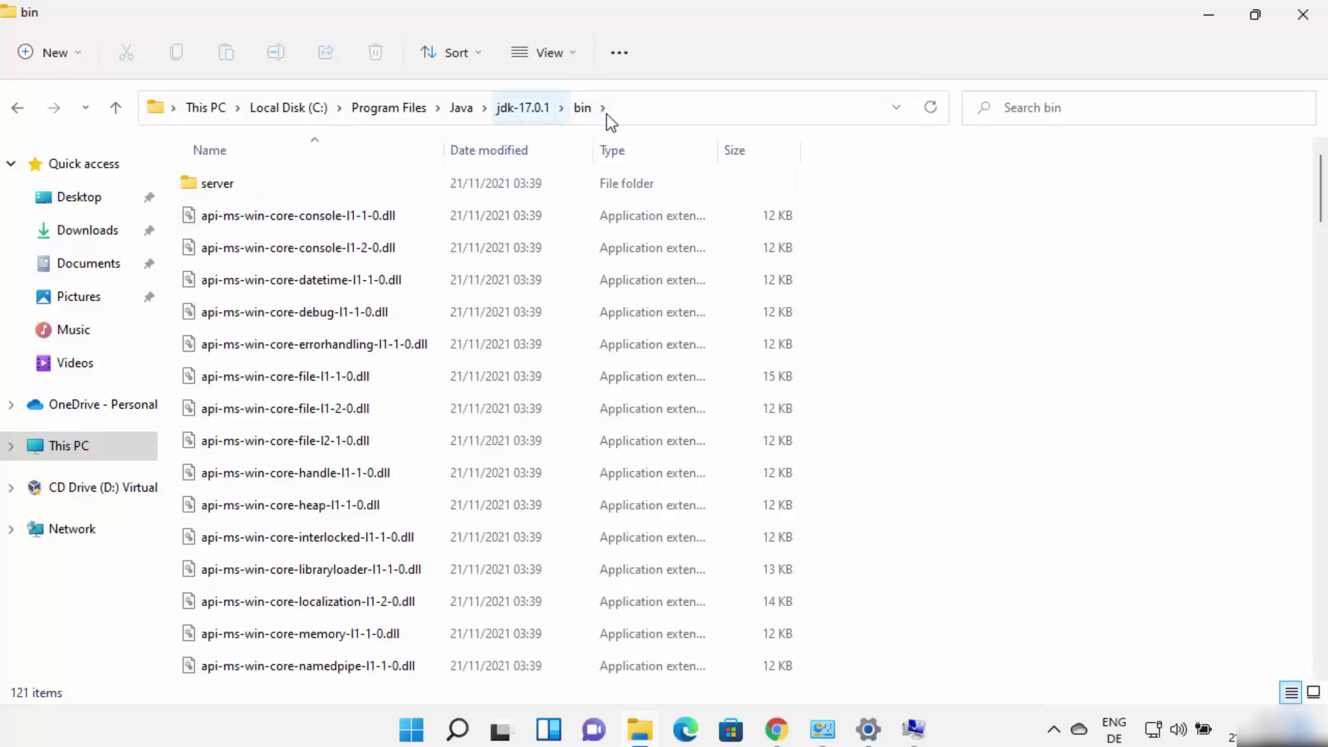
left_click(637, 116)
key("ctrl+c")
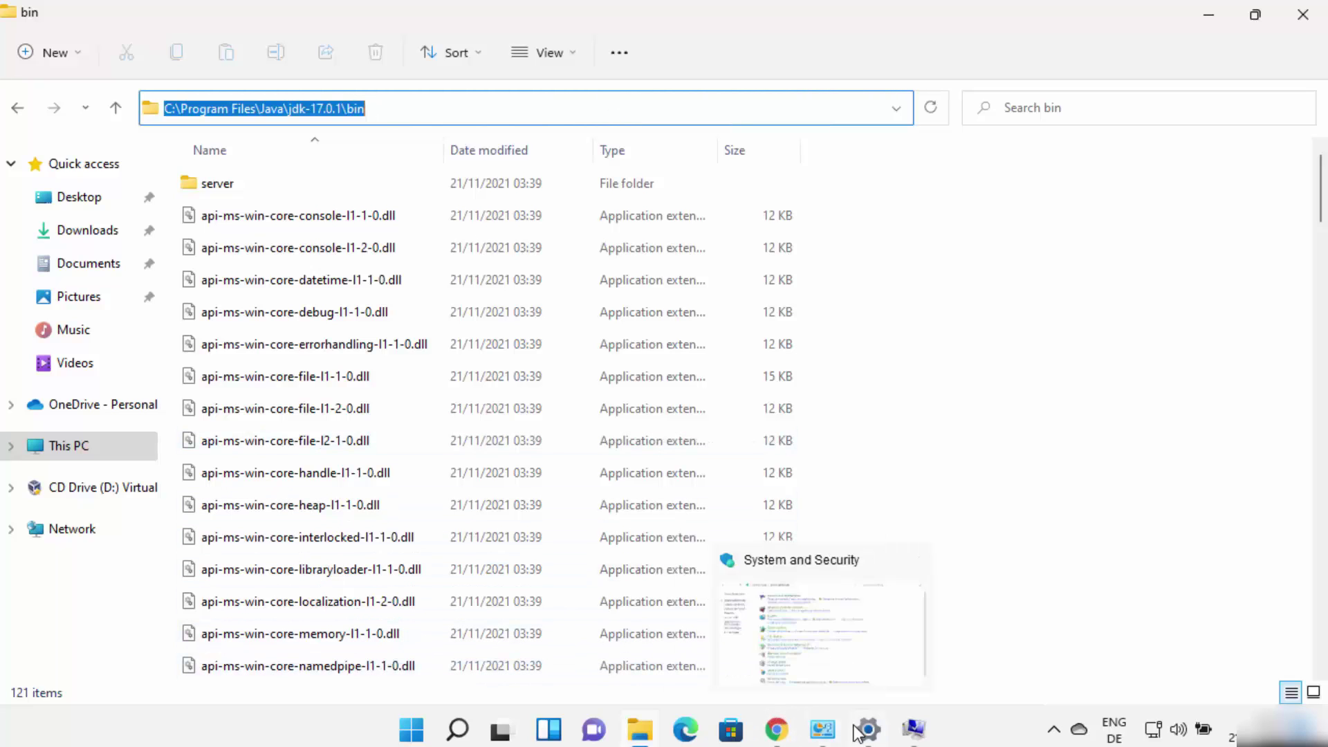
Add C:\Program Files\Java\jdk-17.0.1\bin as a new system Path entry and save.
left_click(883, 665)
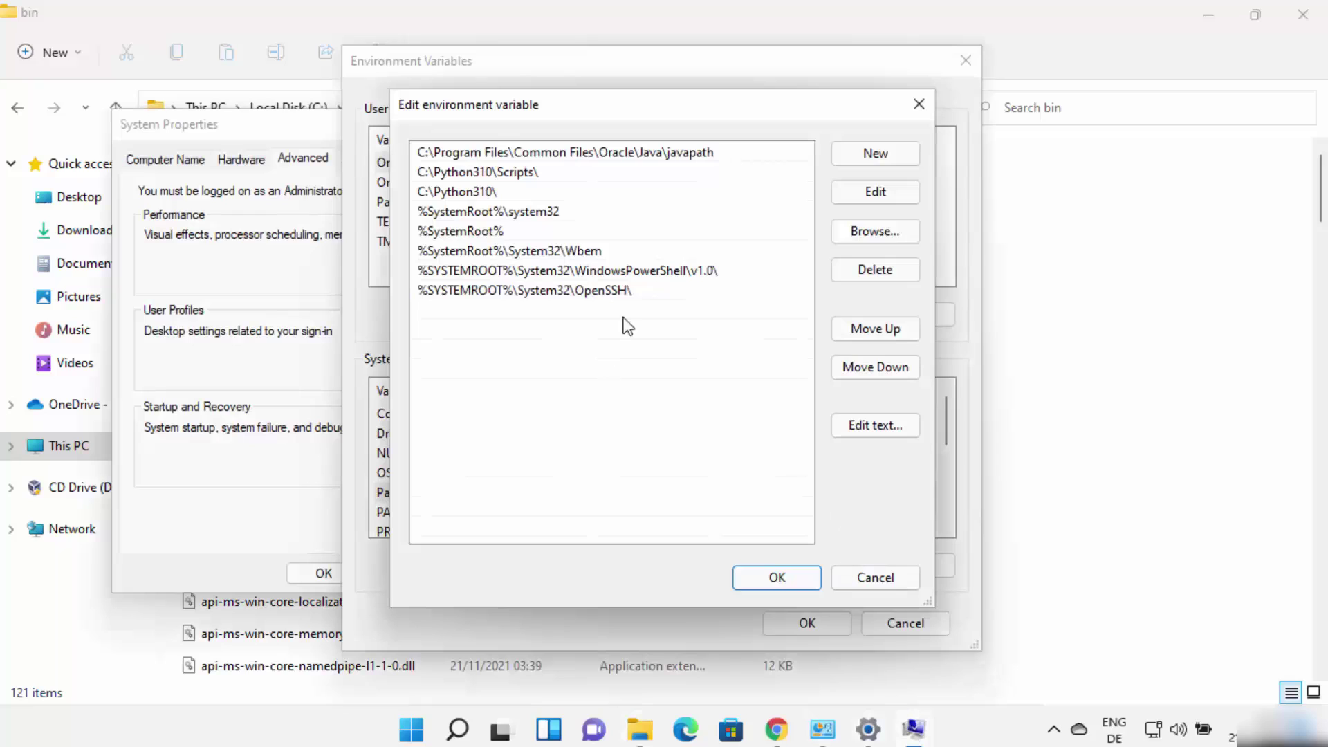
double_click(425, 313)
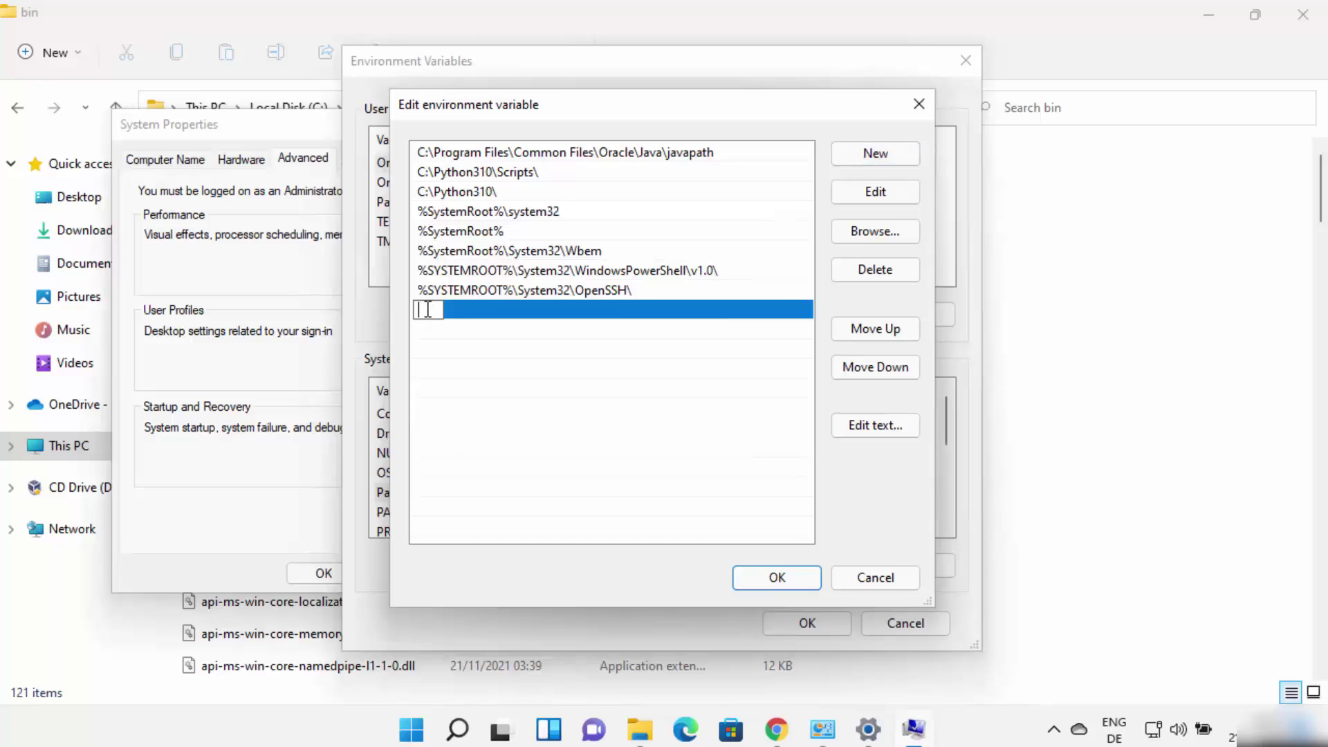
key("ctrl+v")
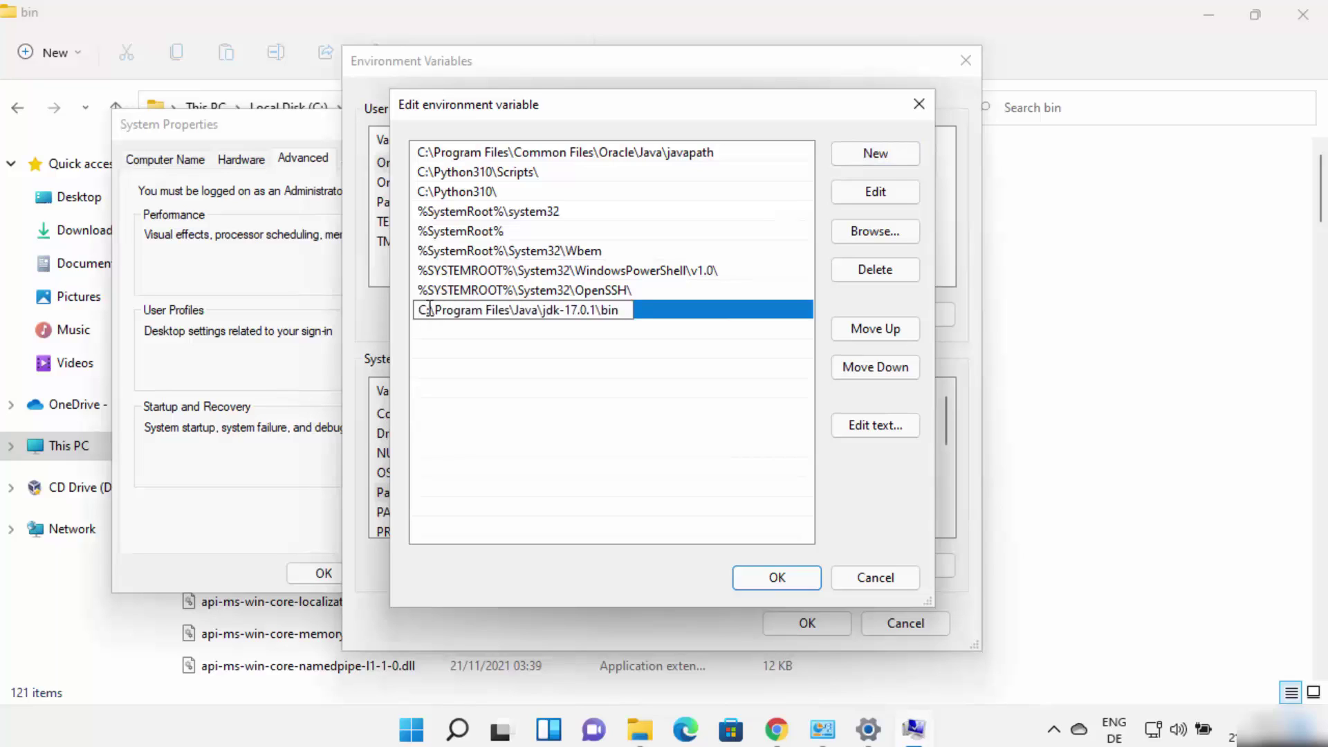
left_click(636, 337)
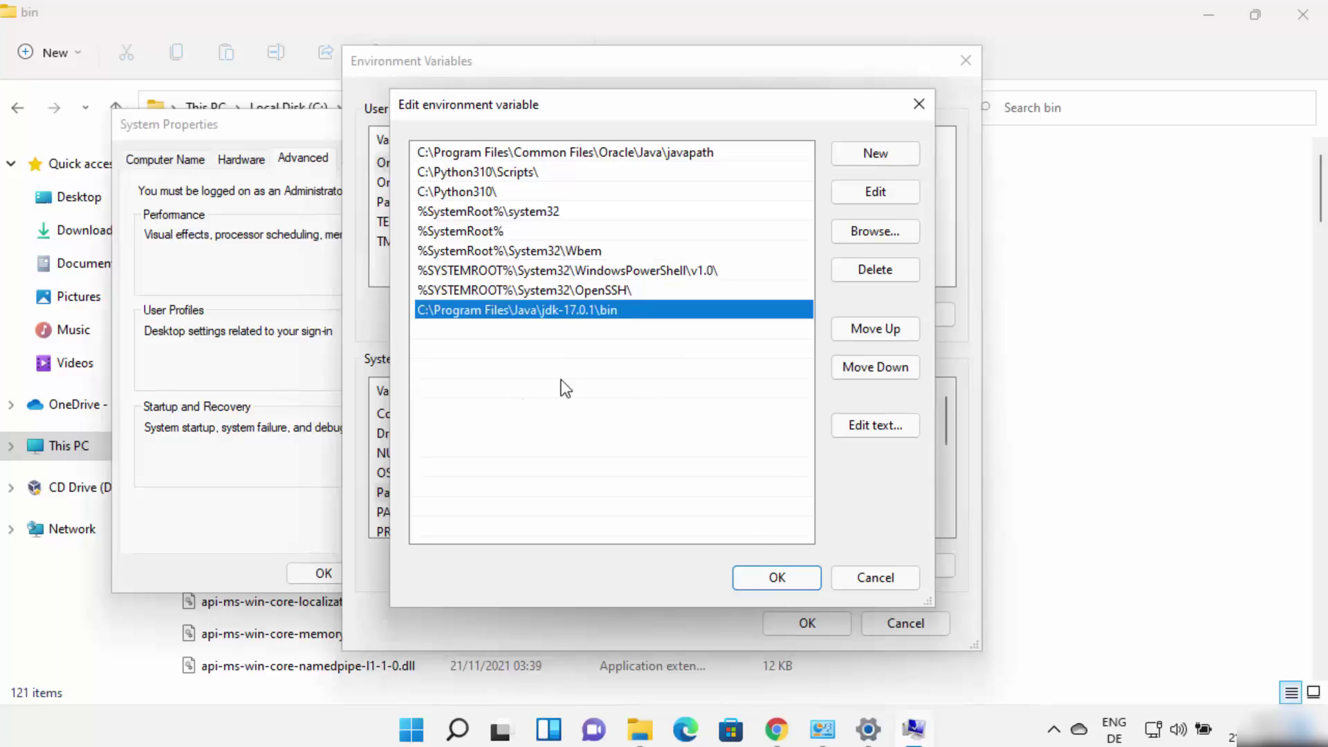
left_click(770, 573)
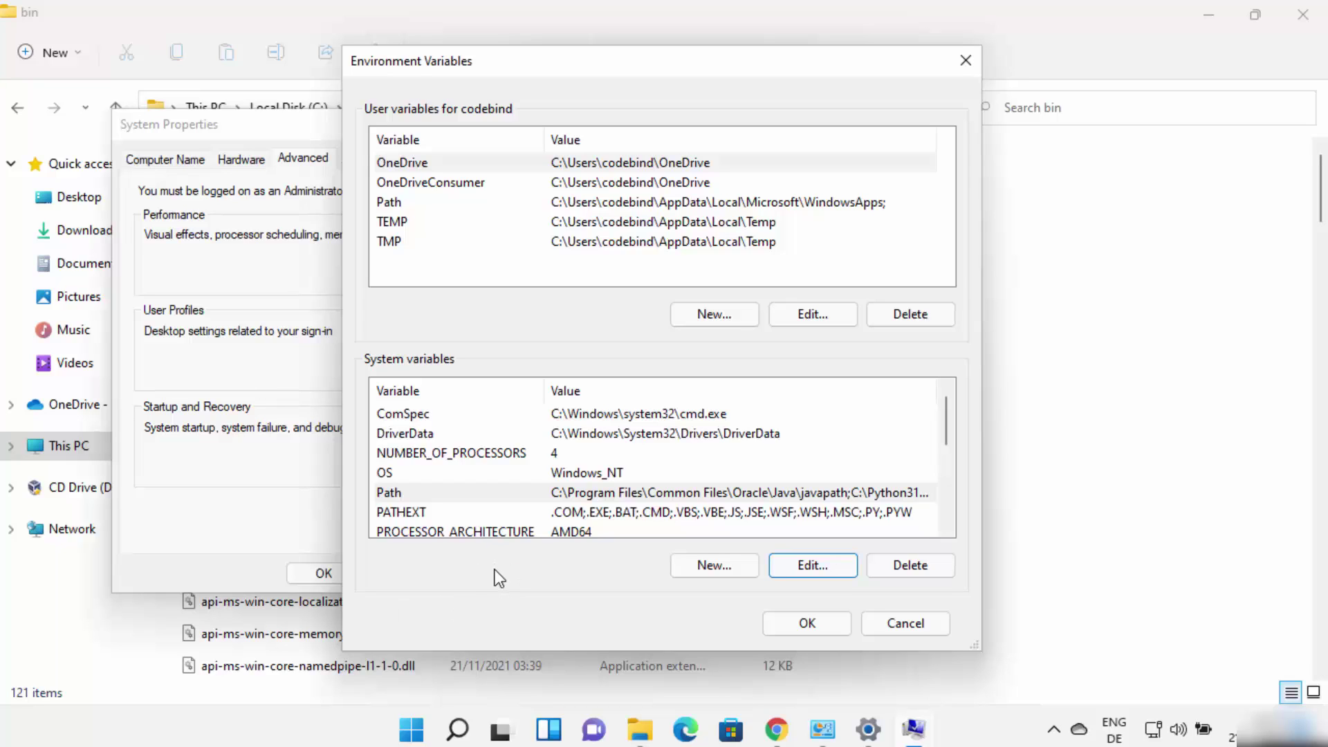
Start a new user variable with the name JAVA_HOME, leaving its value empty.
left_click(459, 267)
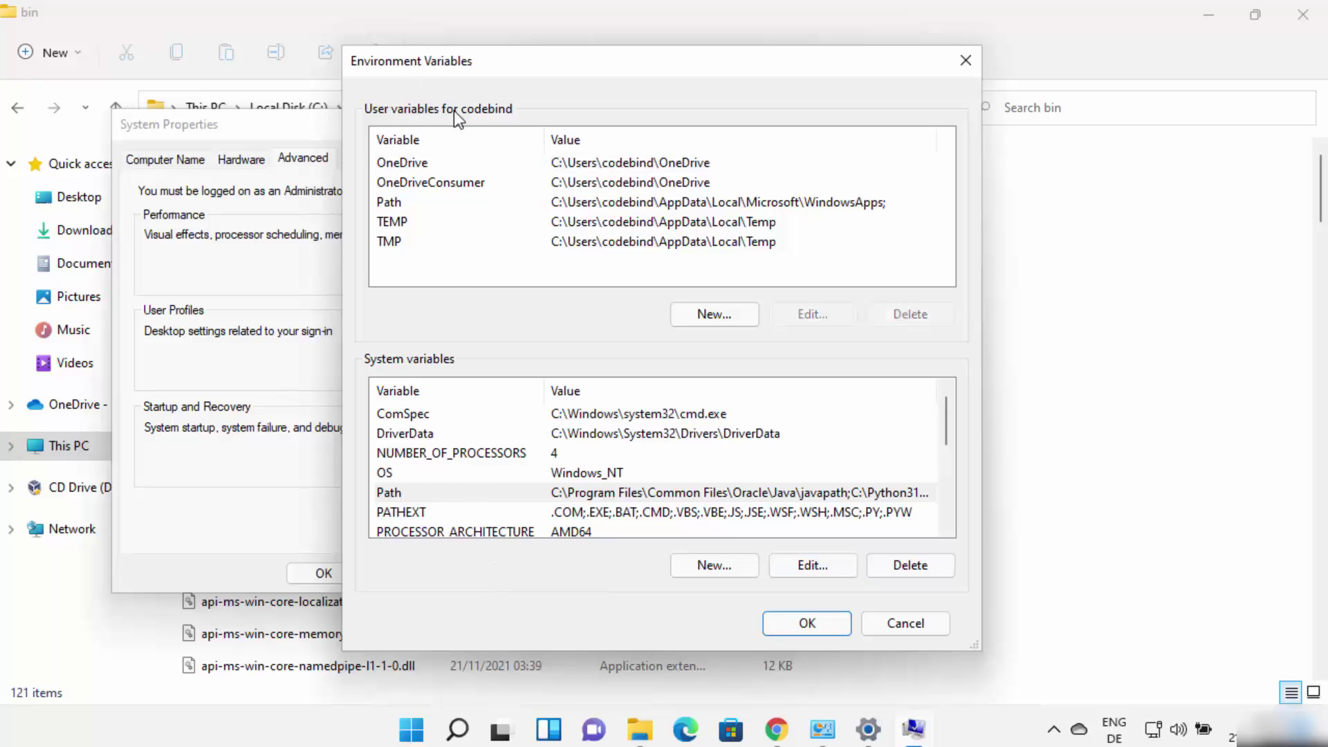
left_click(689, 315)
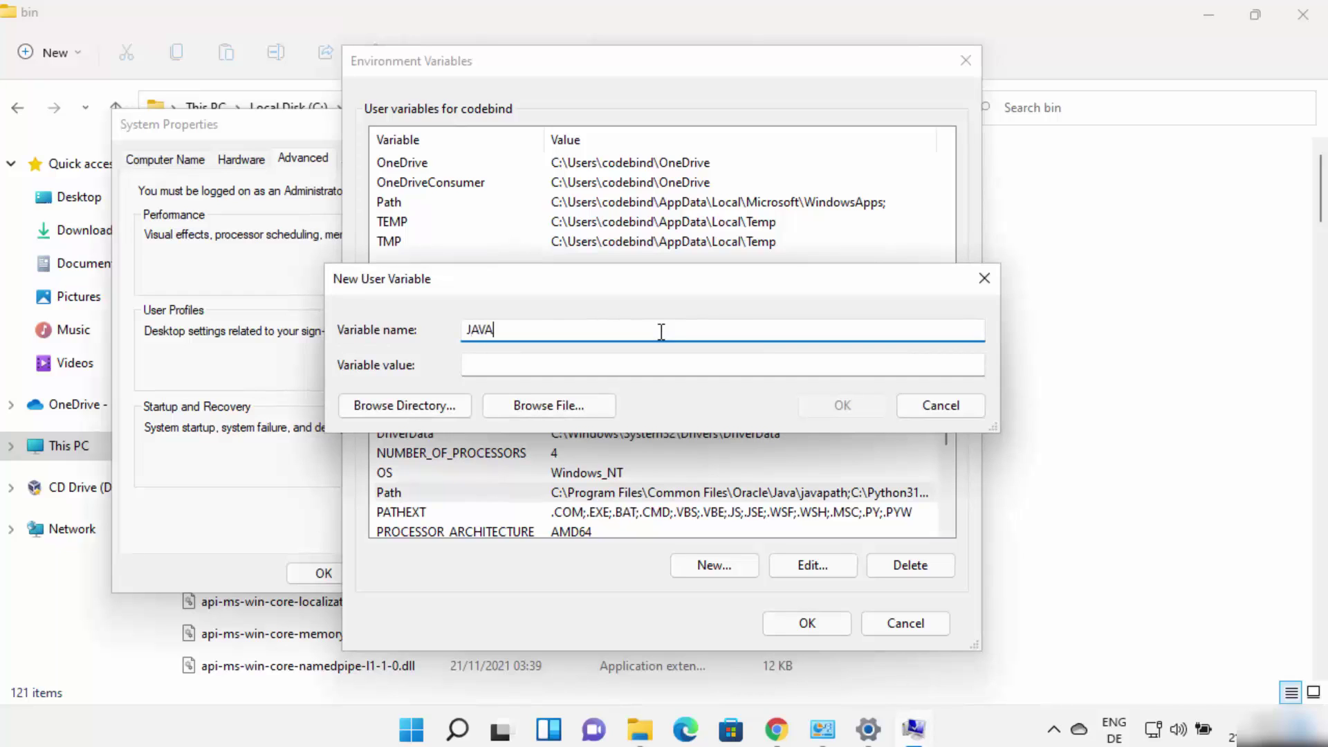
type("JAVA_HOME")
left_click_drag(467, 329, 541, 328)
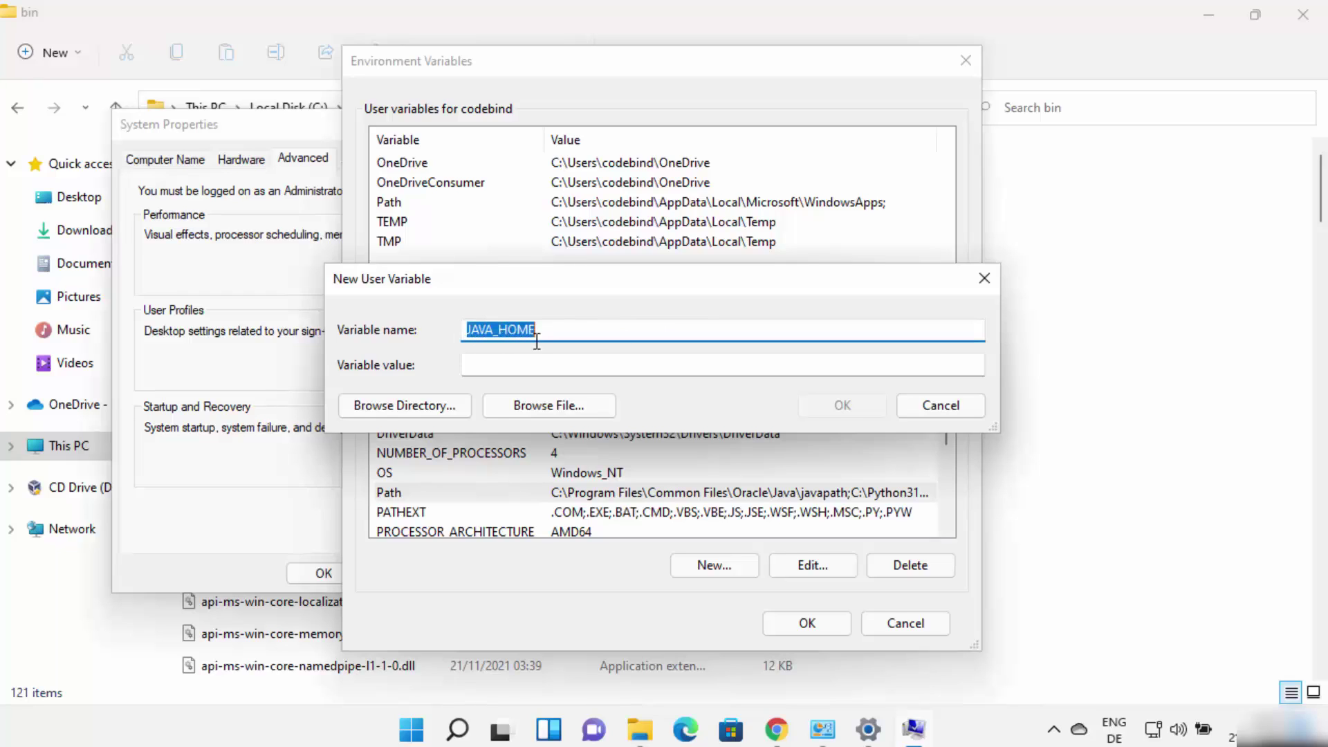
left_click(329, 740)
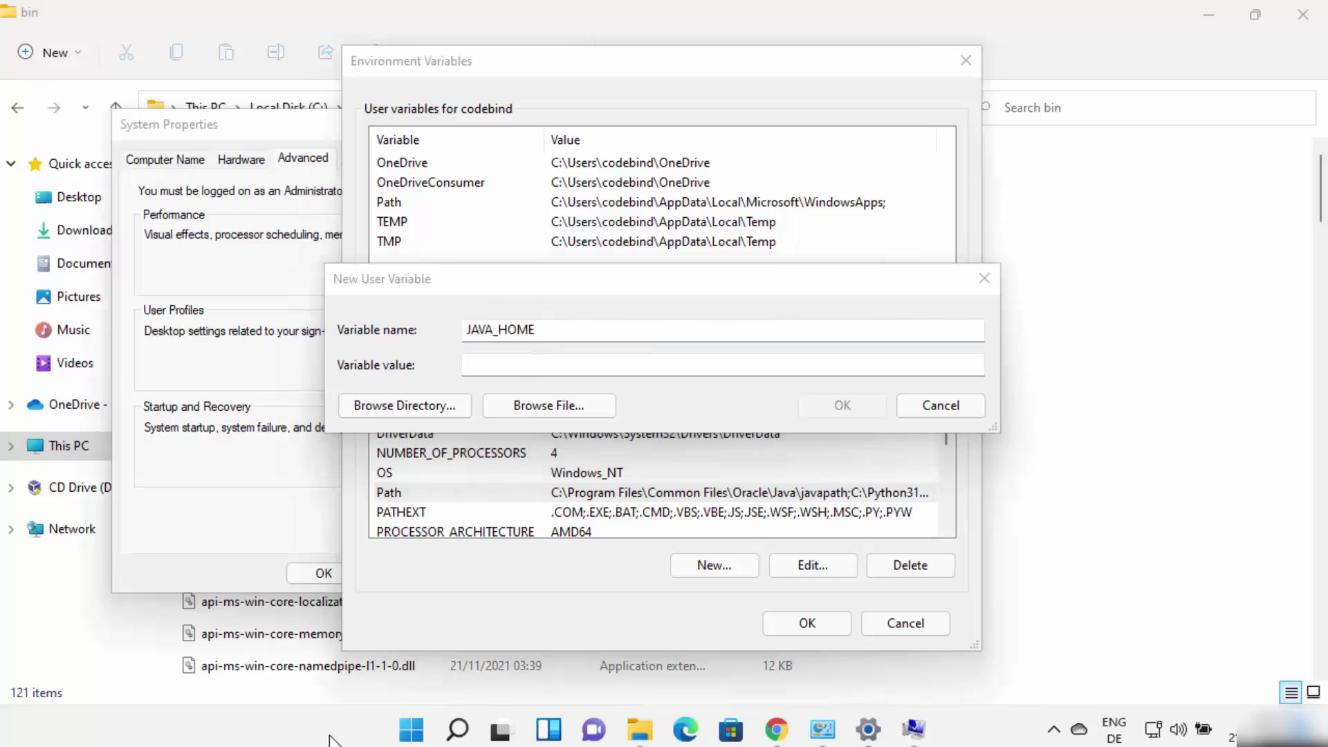
Paste the copied path C:\Program Files\Java\jdk-17.0.1 into JAVA_HOME's value.
left_click(656, 736)
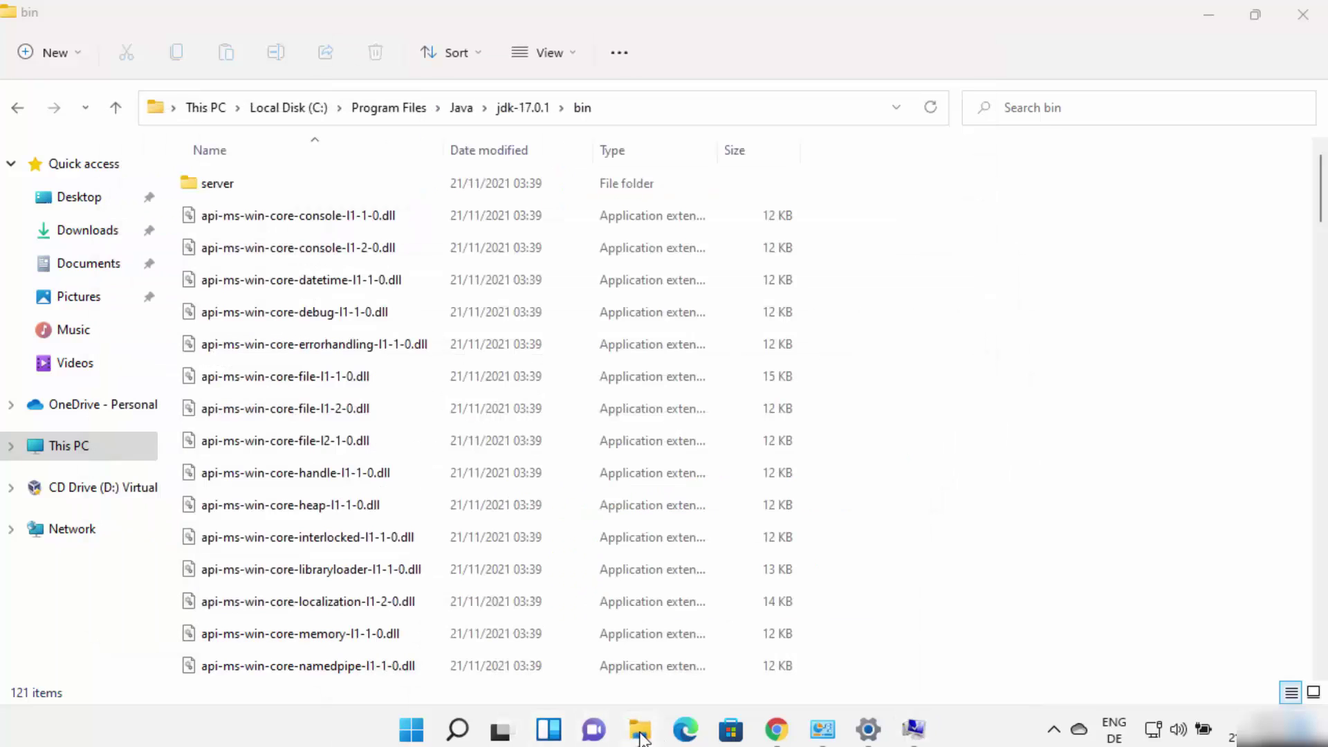
left_click(523, 108)
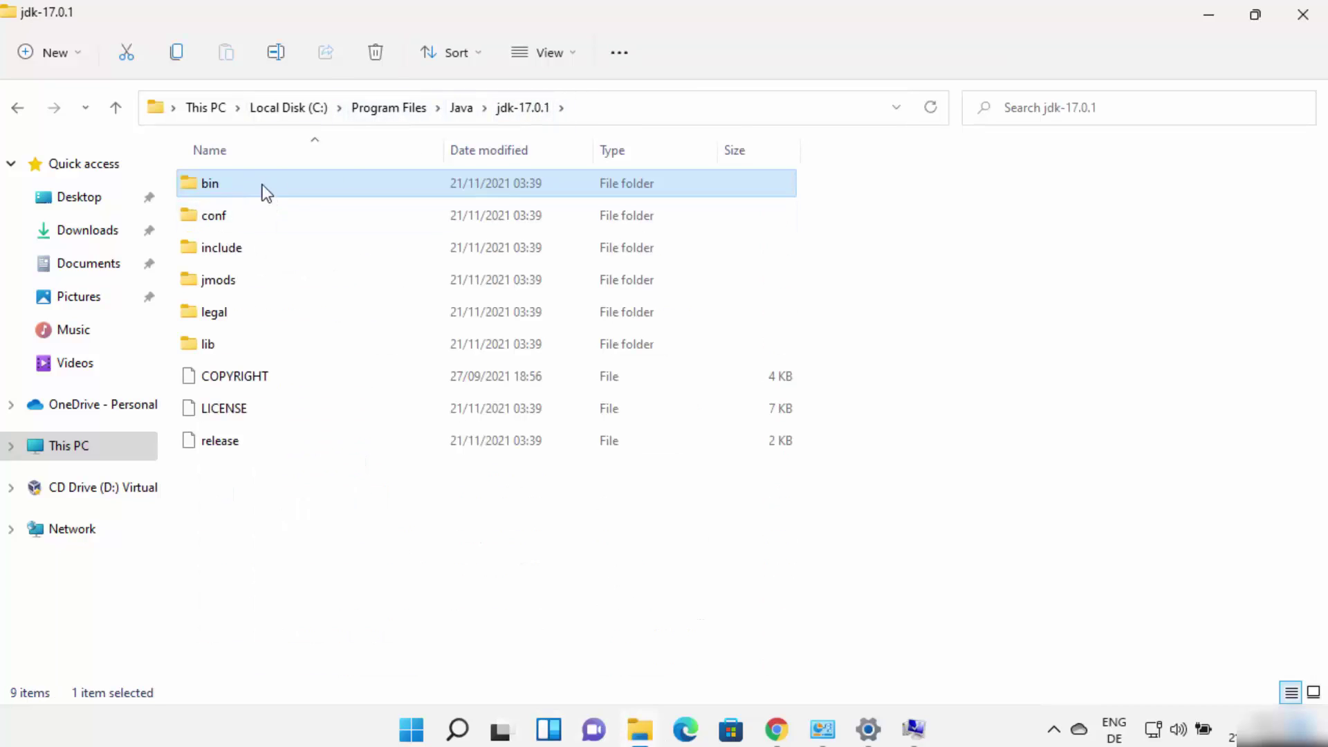
left_click(605, 113)
key("ctrl+c")
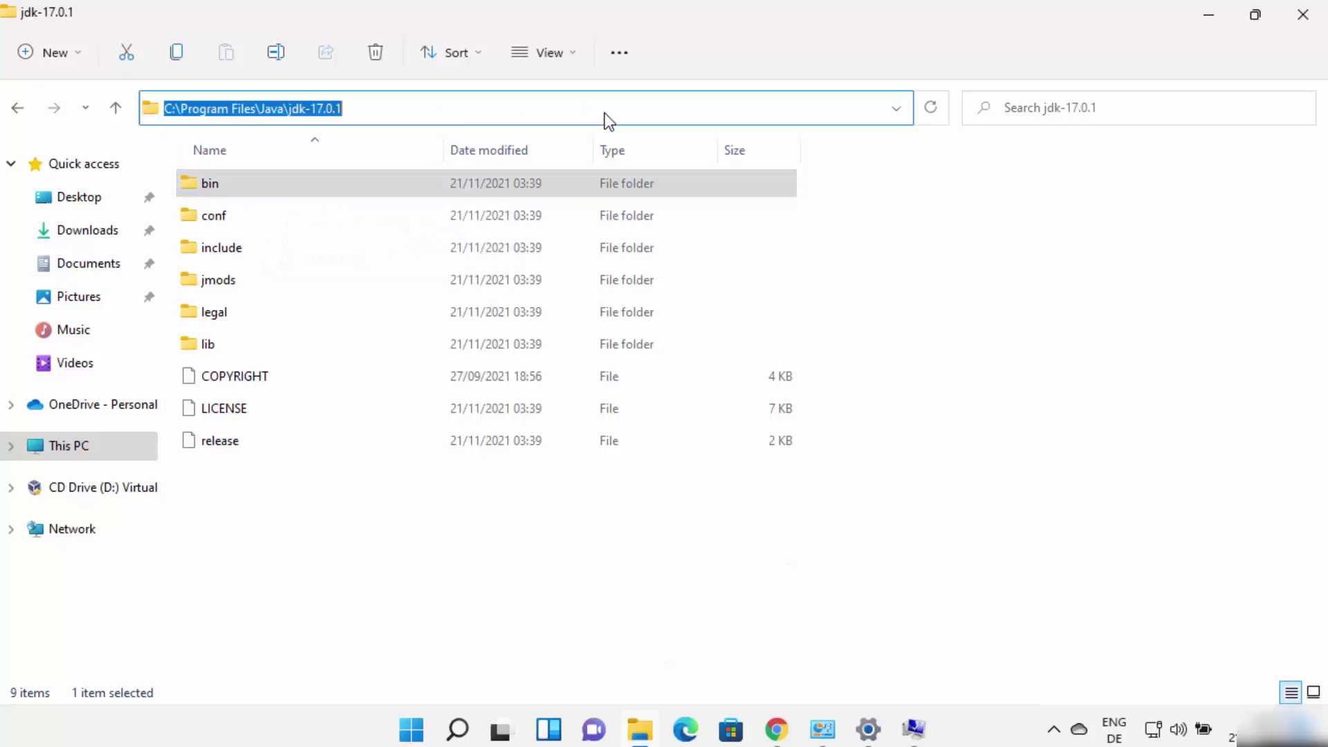
left_click(355, 108)
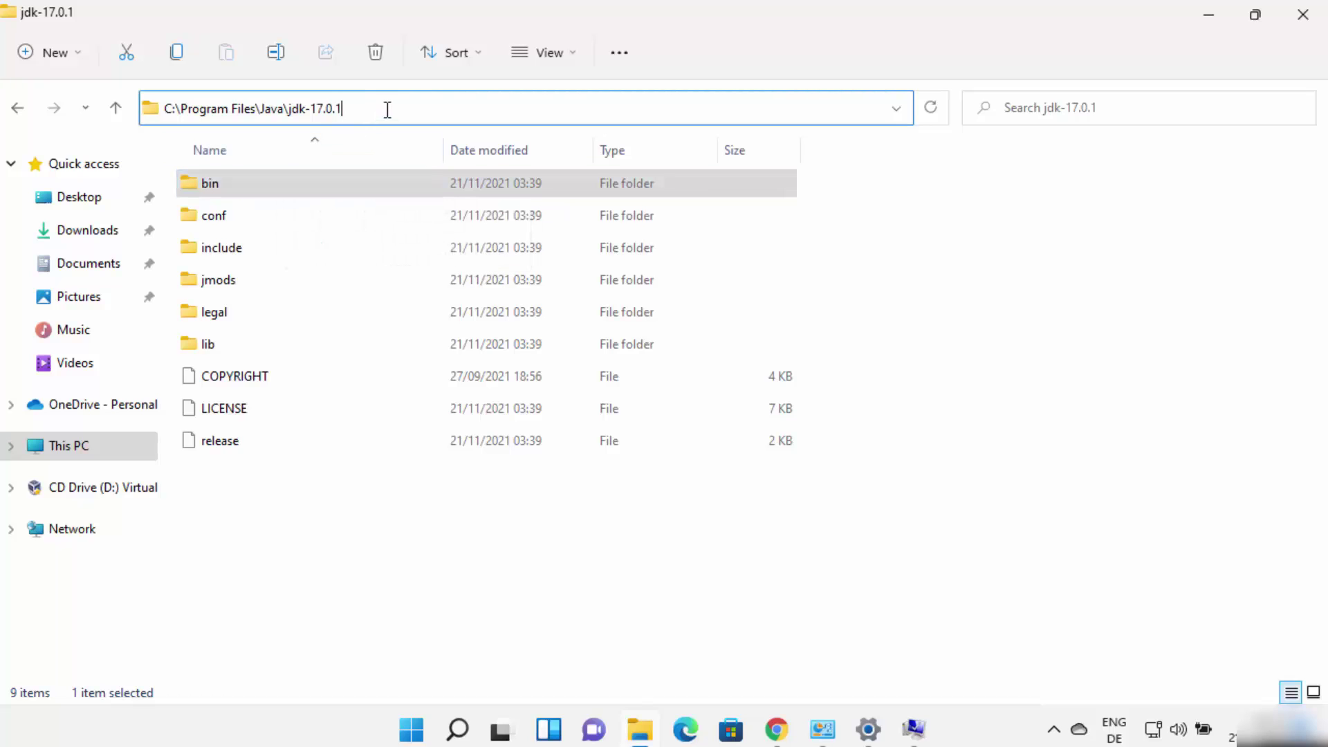
left_click(914, 728)
key("ctrl+v")
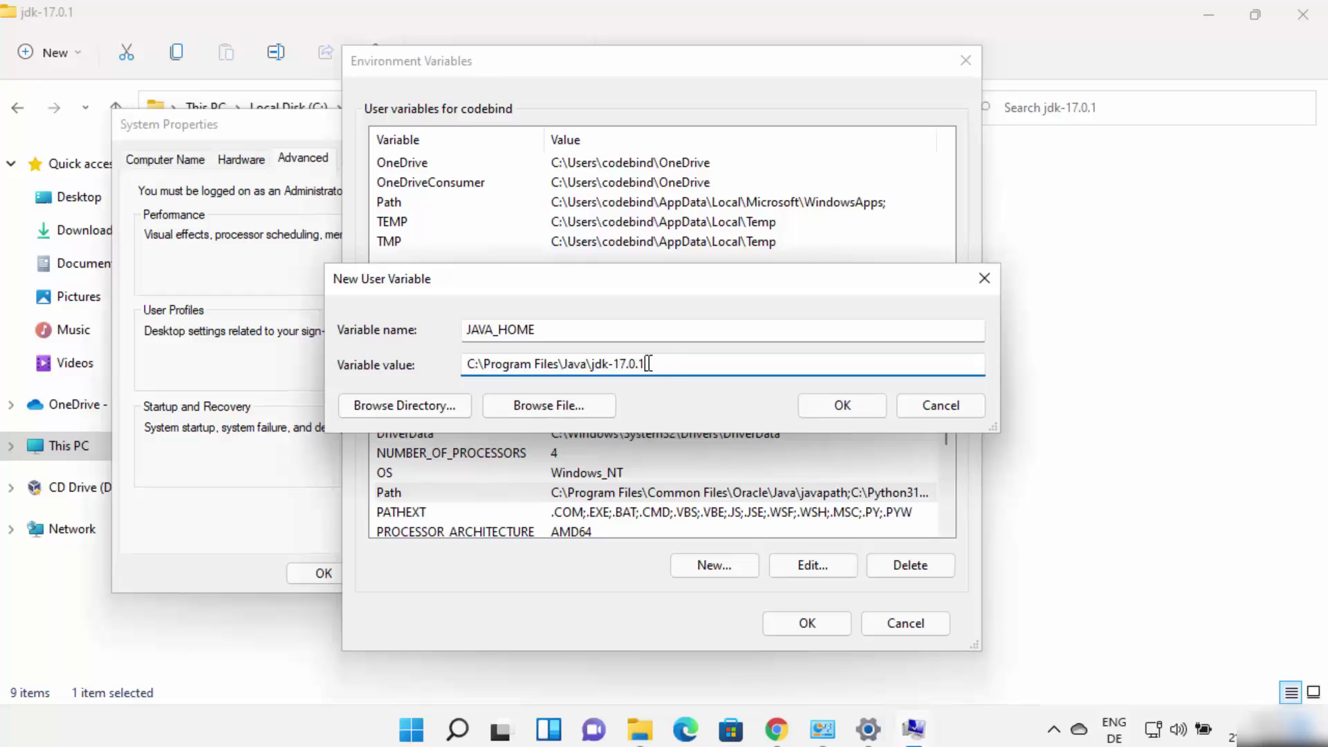
Save the JAVA_HOME user variable and close the Environment Variables window.
left_click_drag(664, 365, 466, 364)
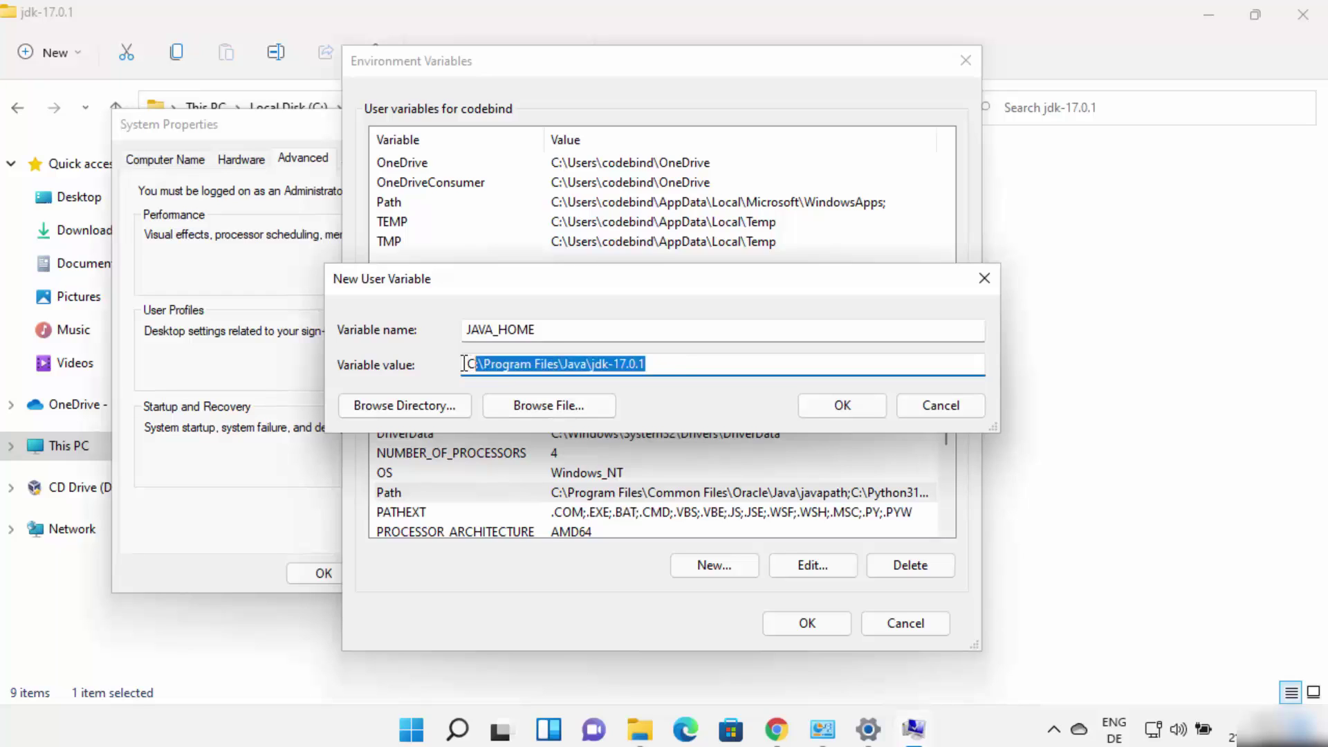
left_click(838, 413)
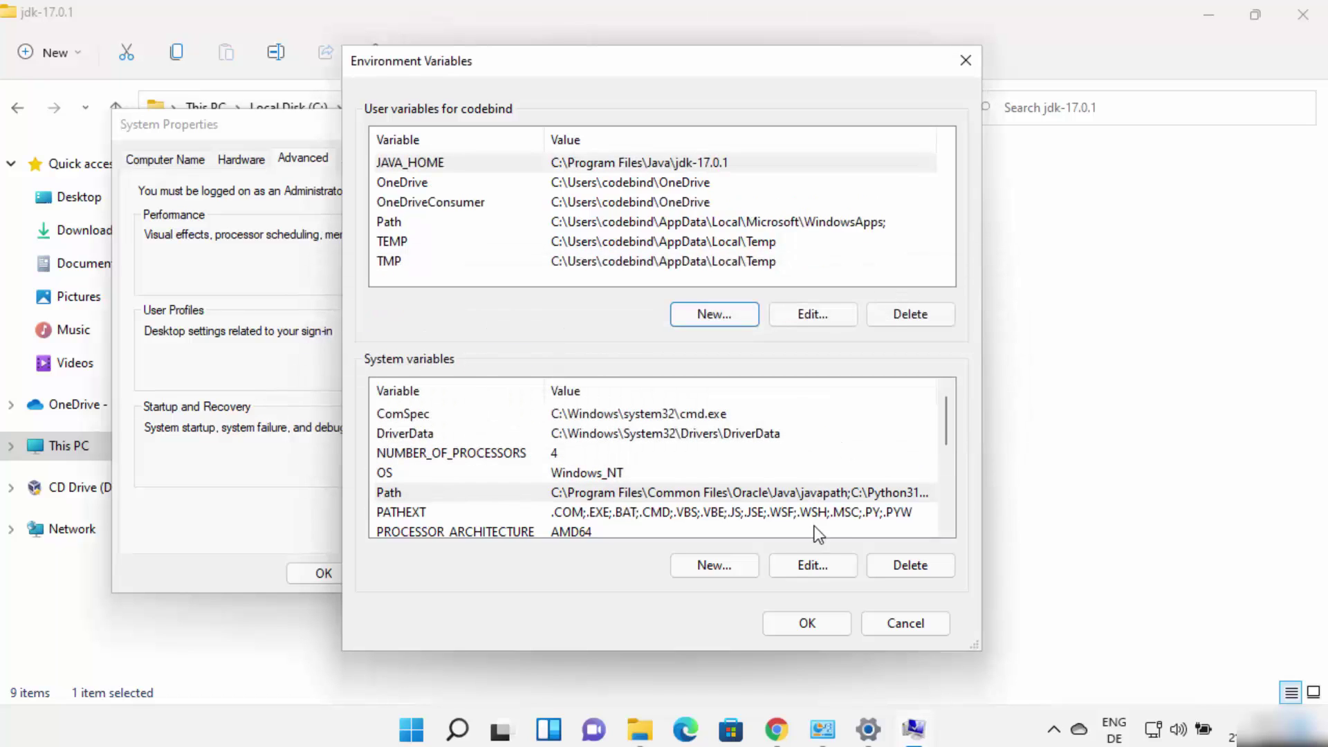
left_click(821, 624)
Close System Properties and File Explorer, then launch Command Prompt by searching 'cmd'.
left_click(344, 580)
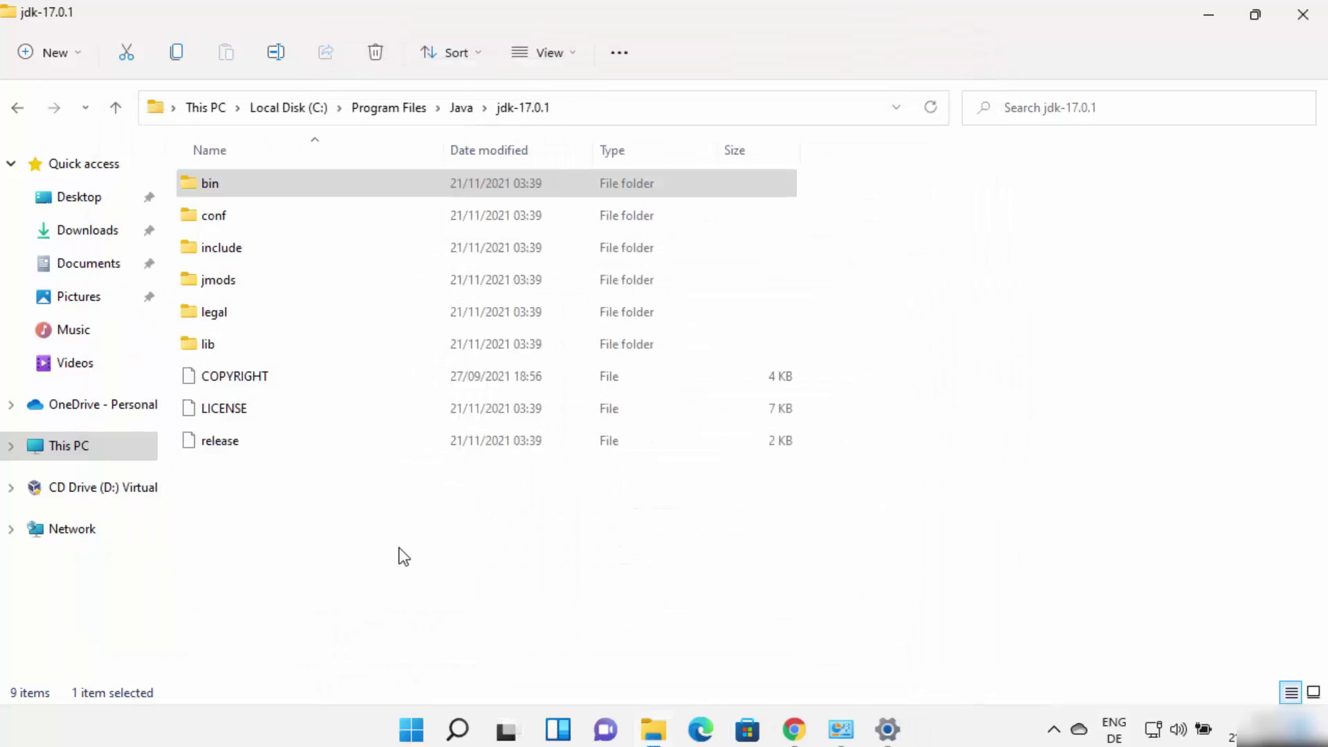
left_click(1297, 19)
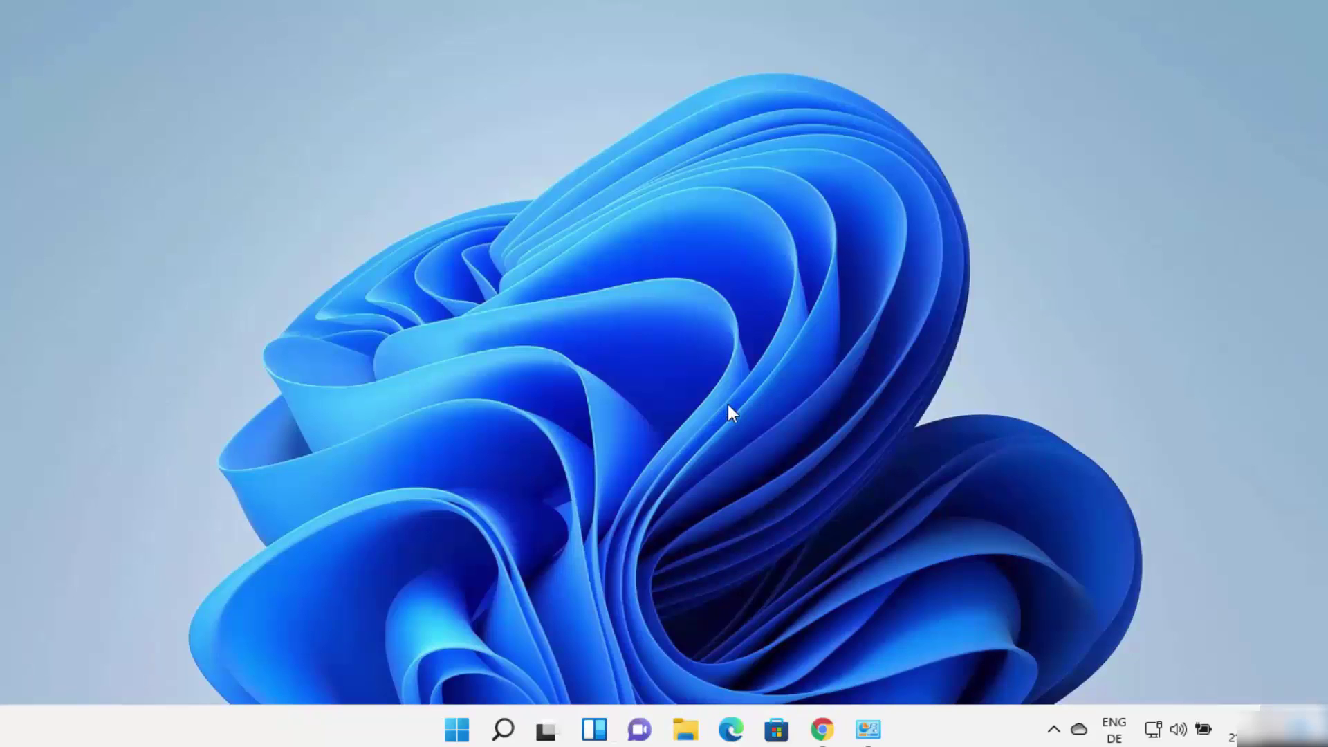
left_click(503, 730)
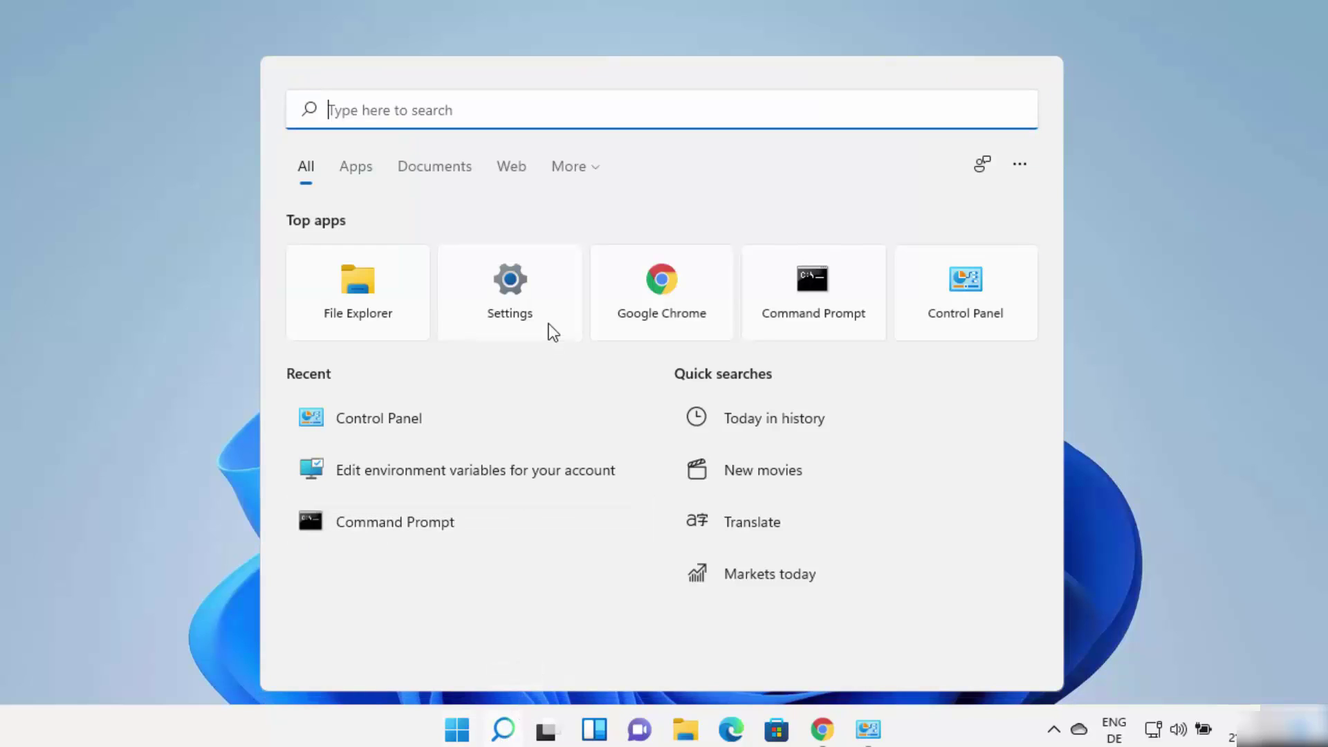
type("cmd")
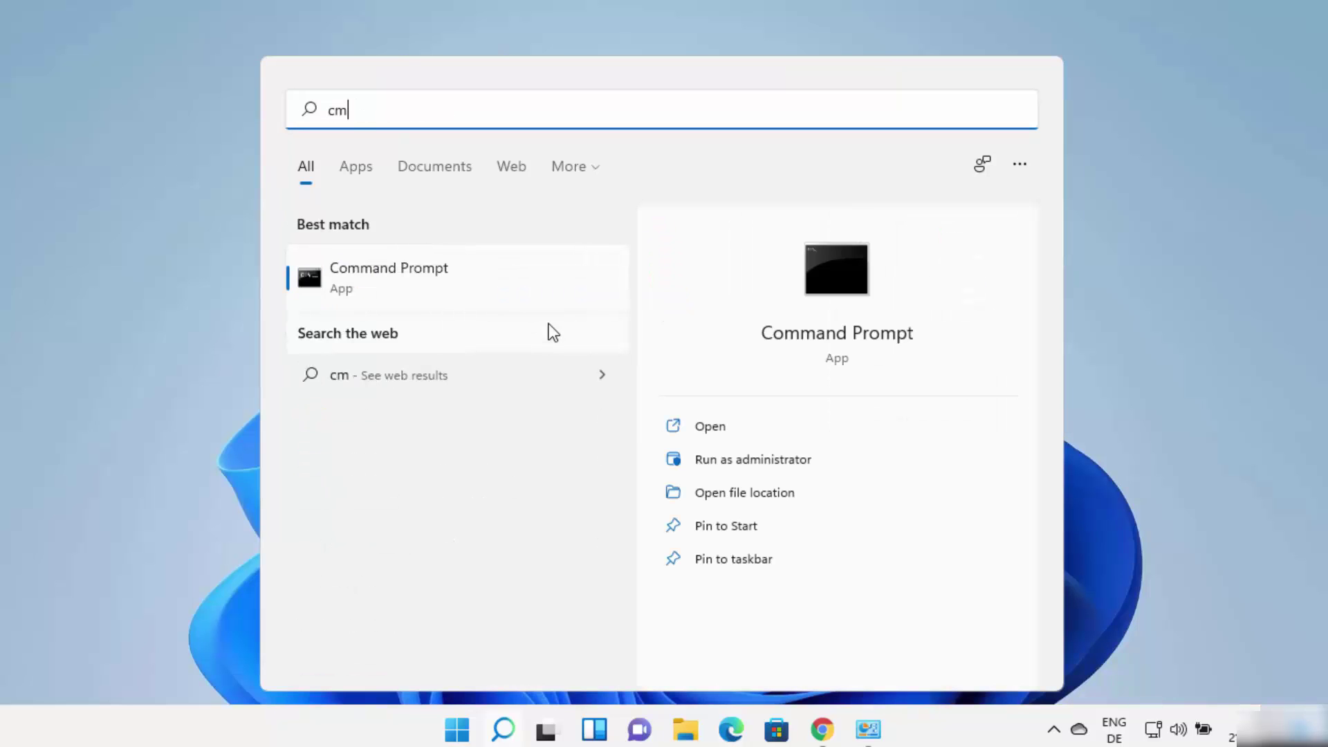
left_click(432, 267)
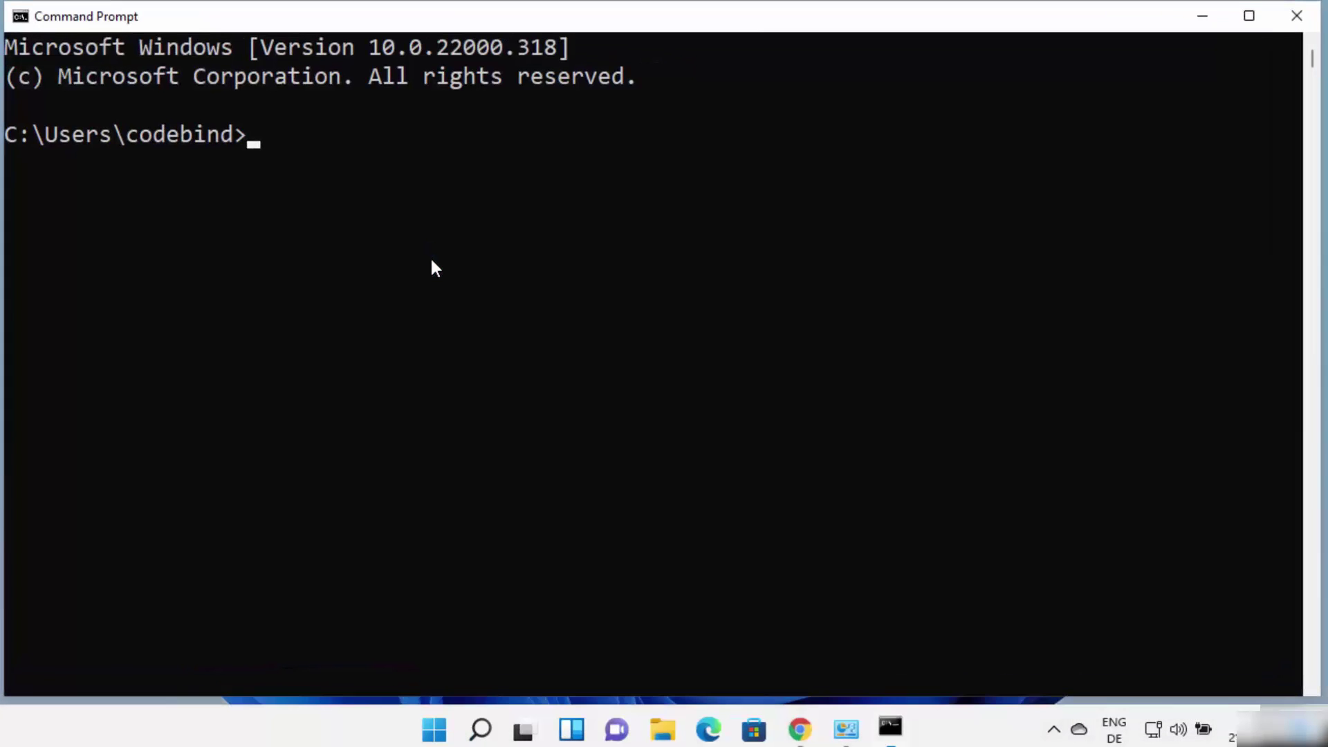
Run java -version and javac -version to confirm JDK 17.0.1 is active.
type("java")
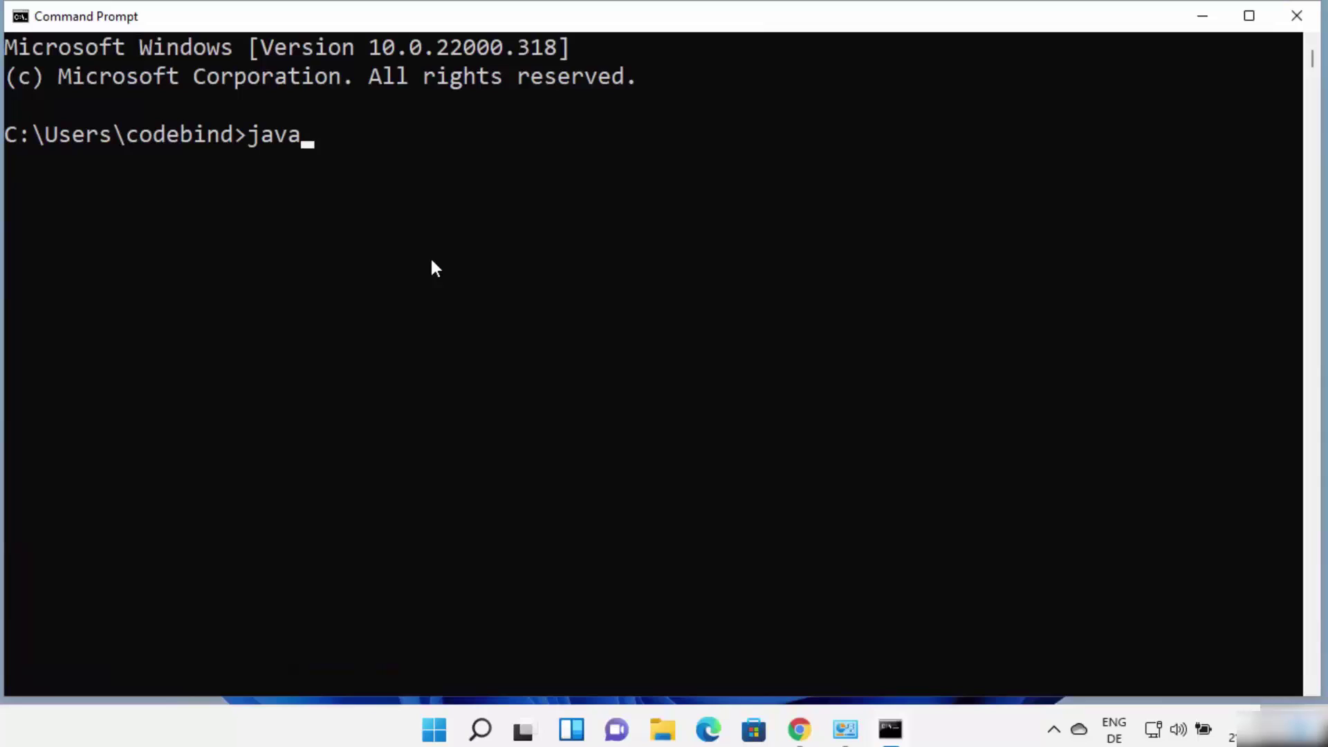
type(" -version")
key("Return")
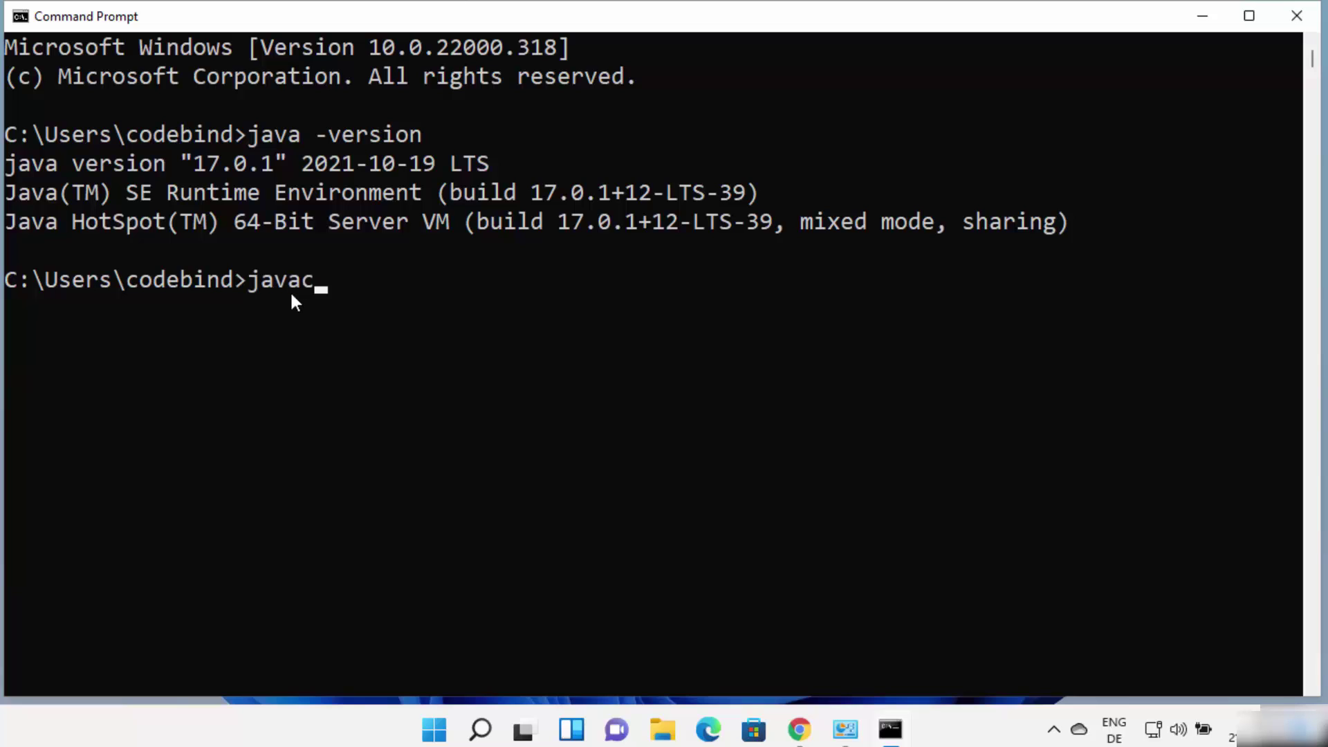
type("-version")
key("Return")
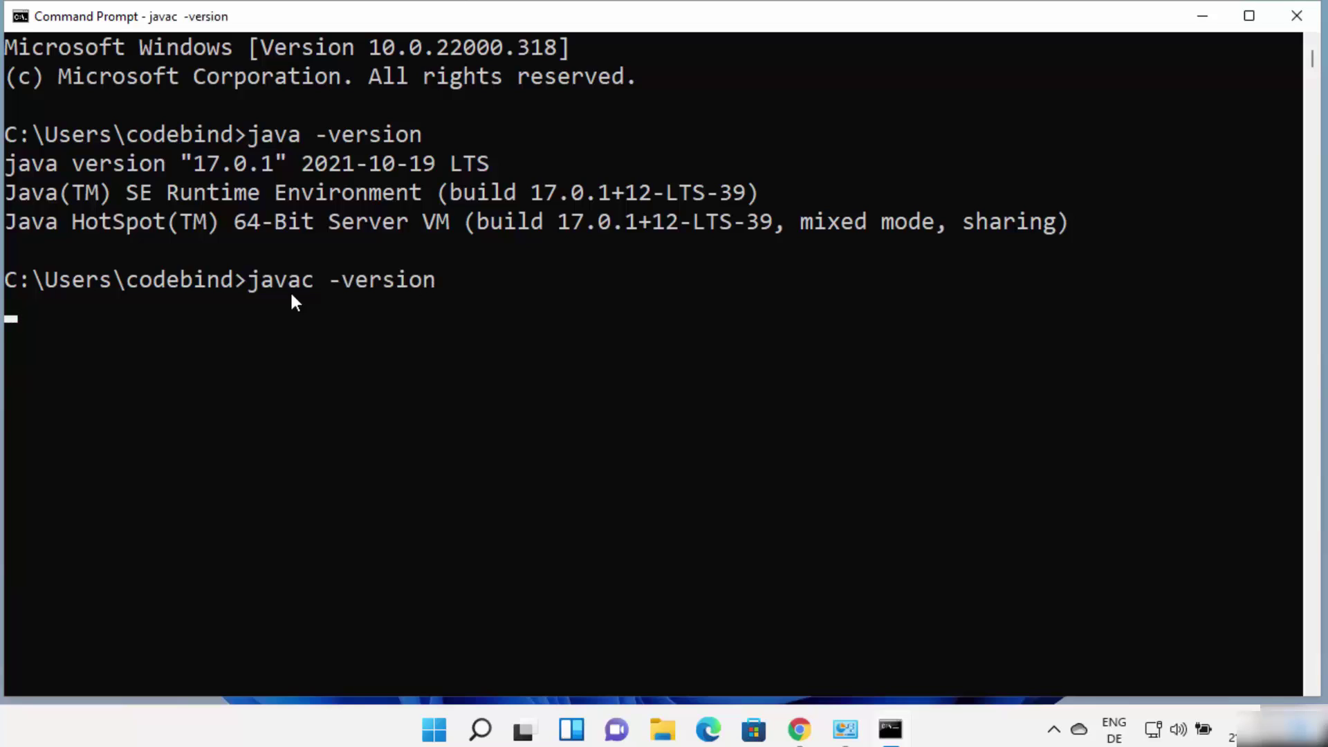